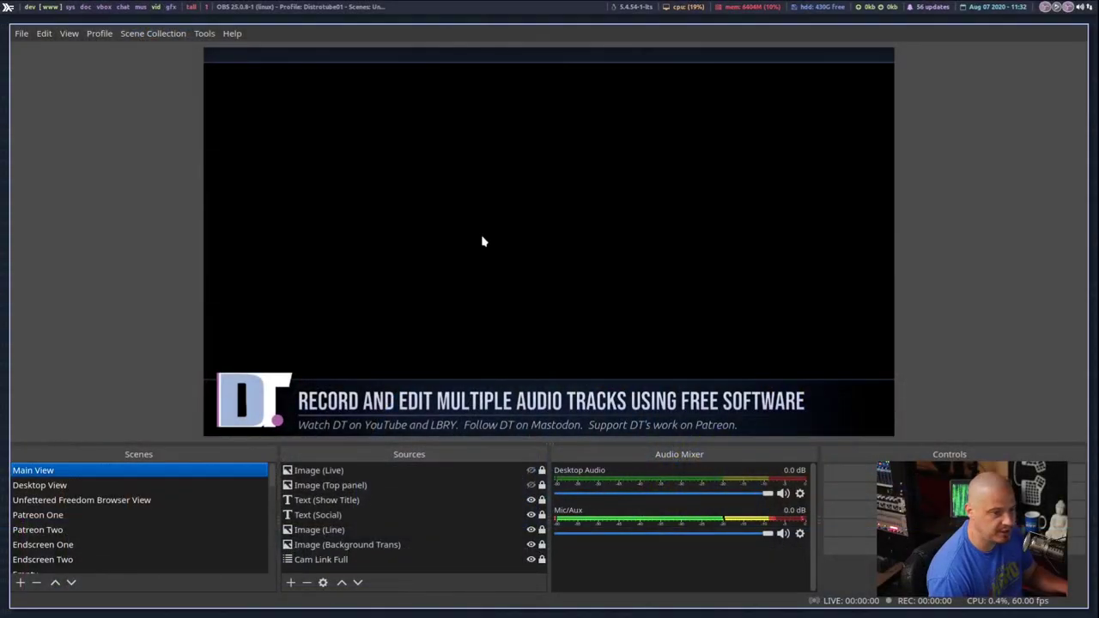
- Open the OBS settings and examine the audio devices assigned to desktop audio and the microphone inputs
click(23, 36)
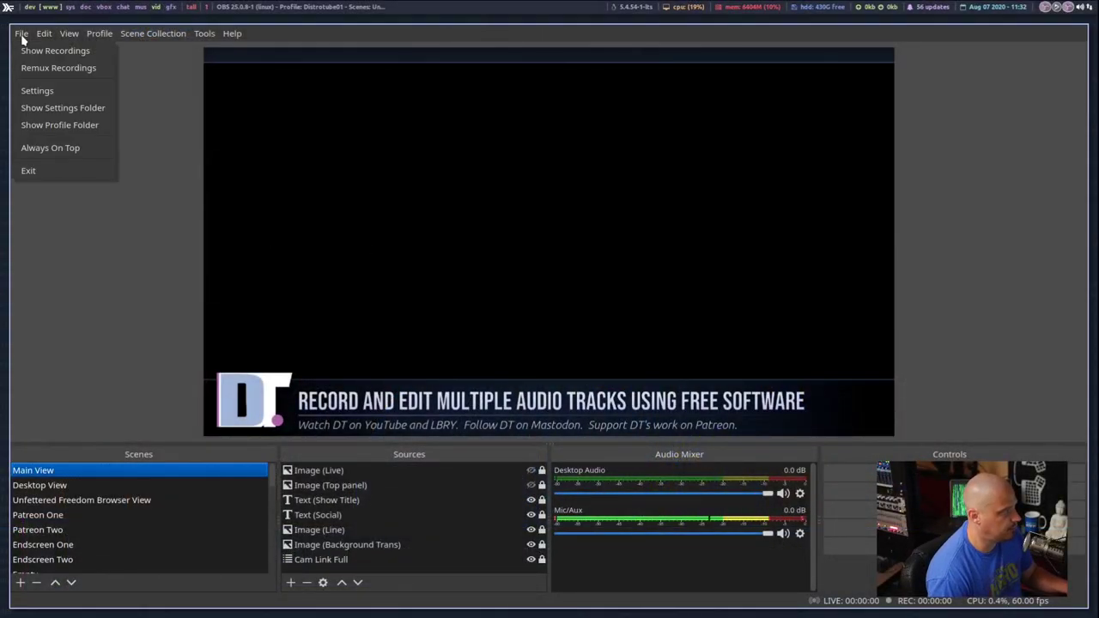
click(43, 94)
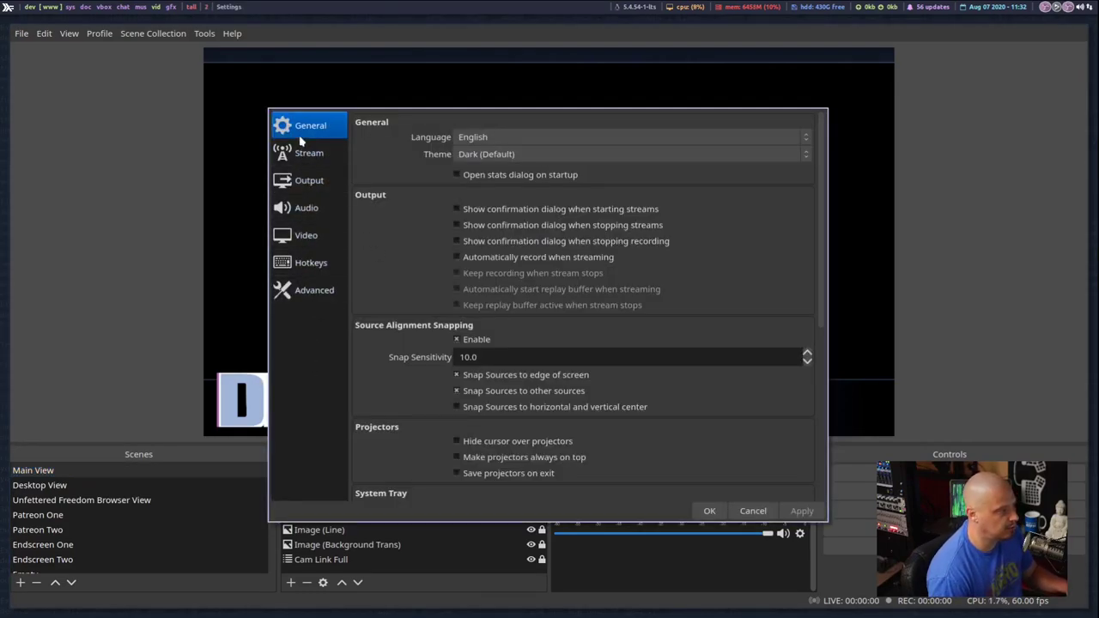
click(332, 216)
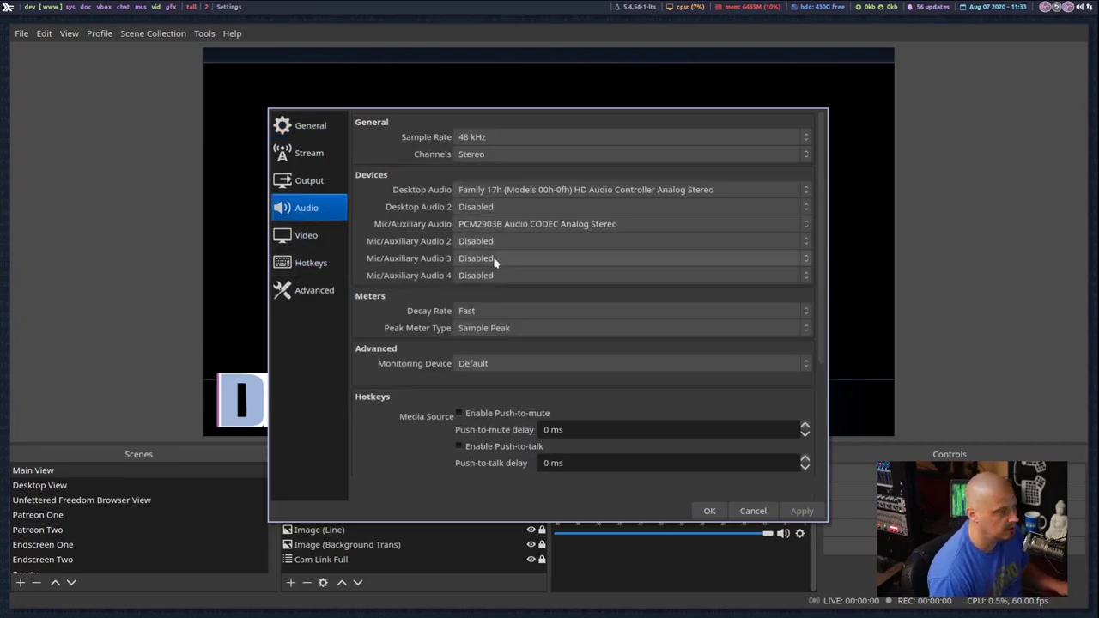
drag(653, 306, 449, 235)
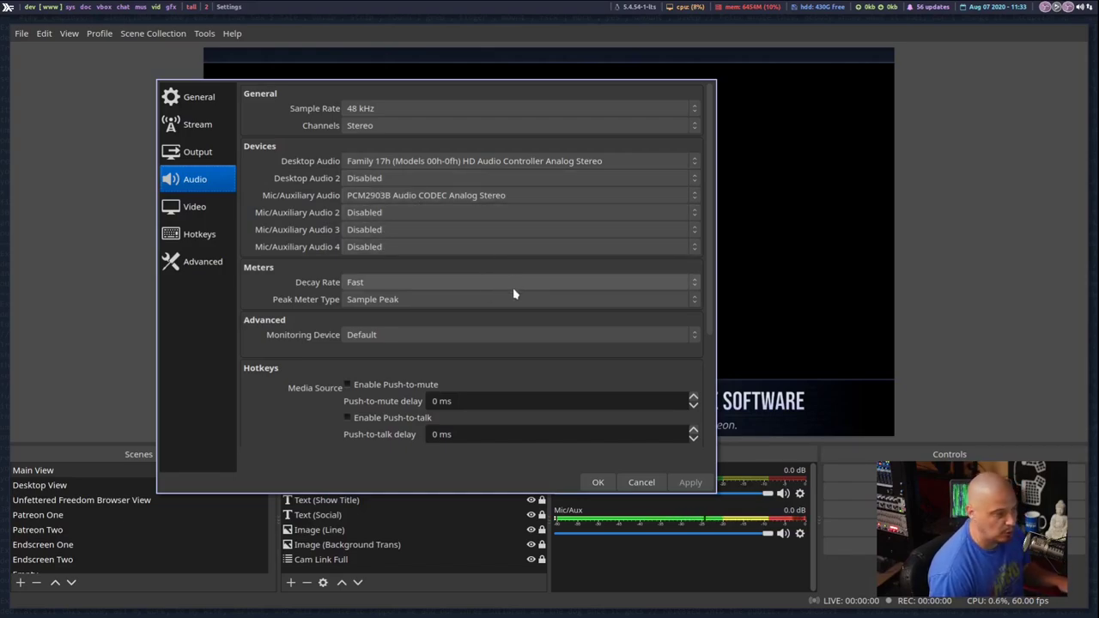
drag(520, 262, 534, 223)
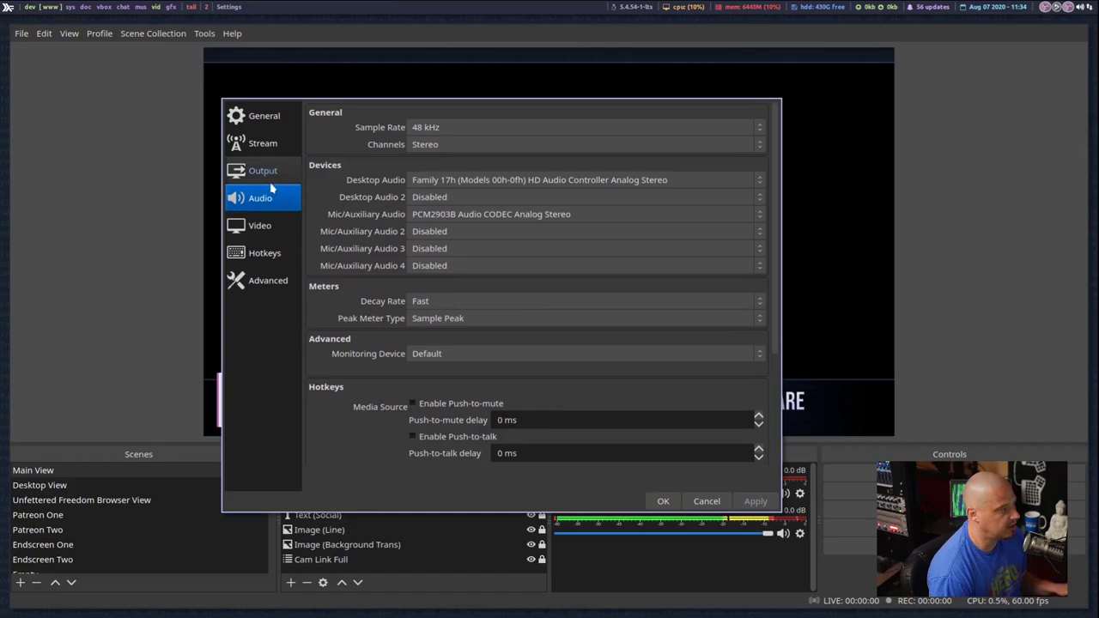
- Review the recording format, enabled recording tracks and audio track bitrates and names in the output settings, and close without changes
click(266, 172)
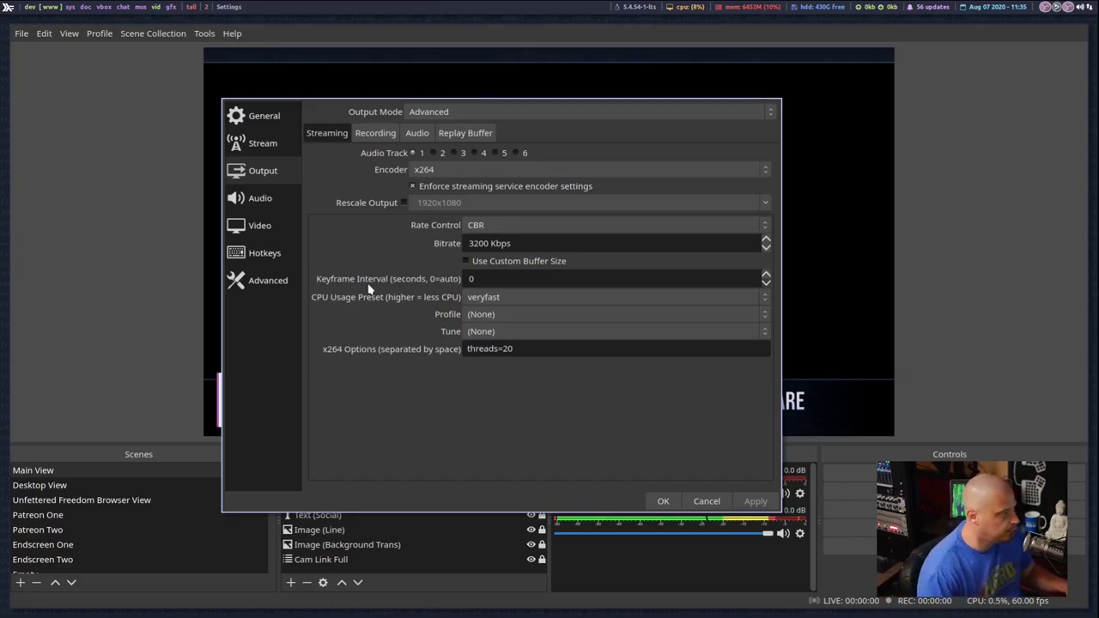
click(361, 137)
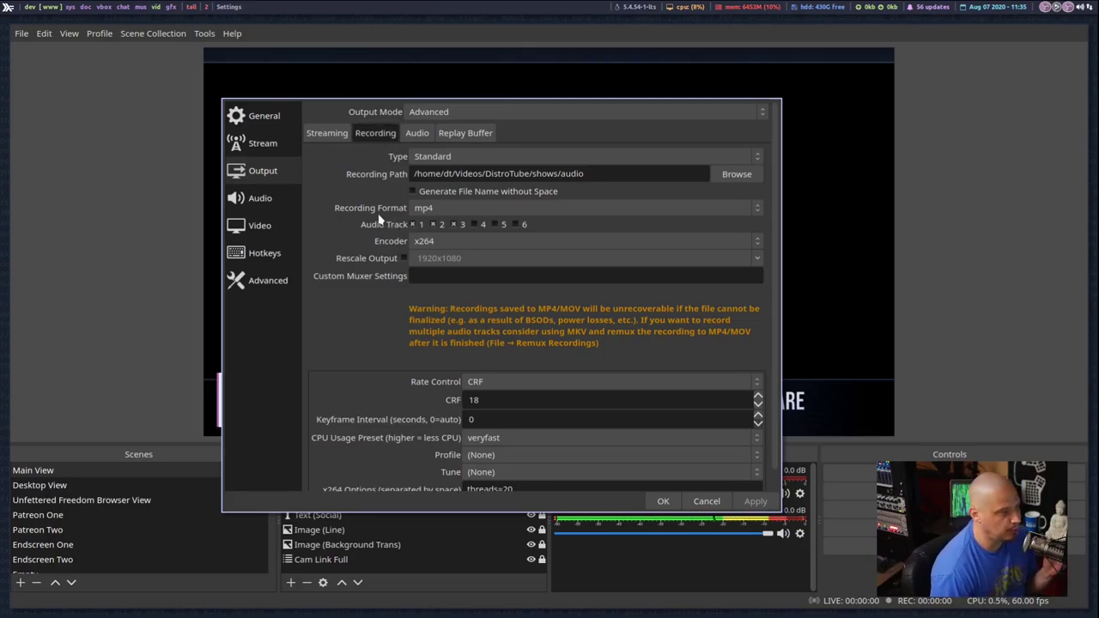
click(550, 212)
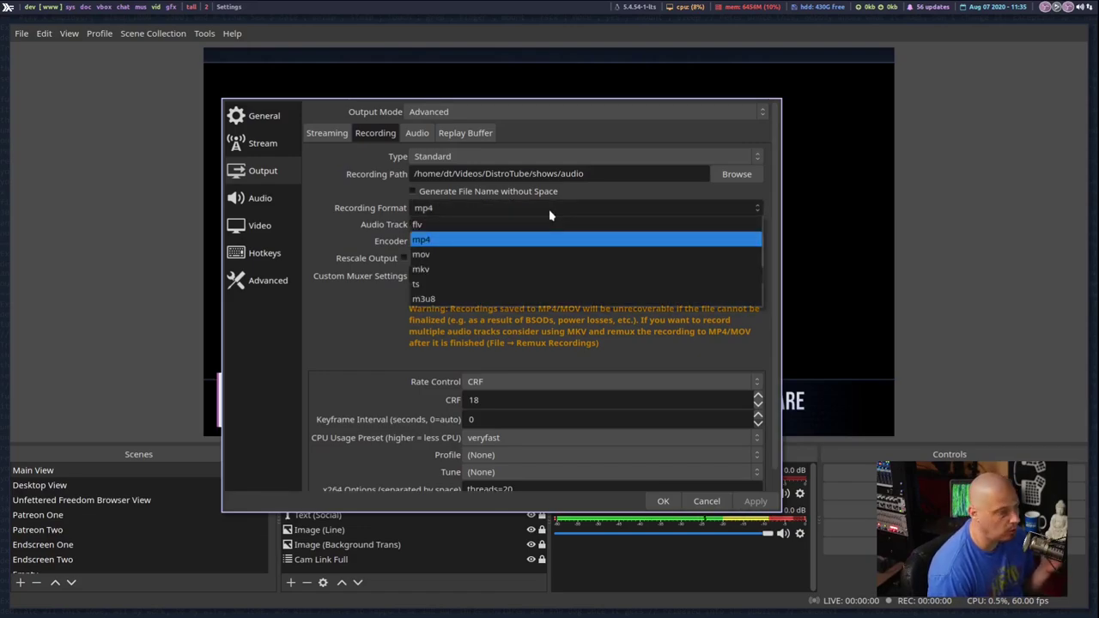
click(392, 208)
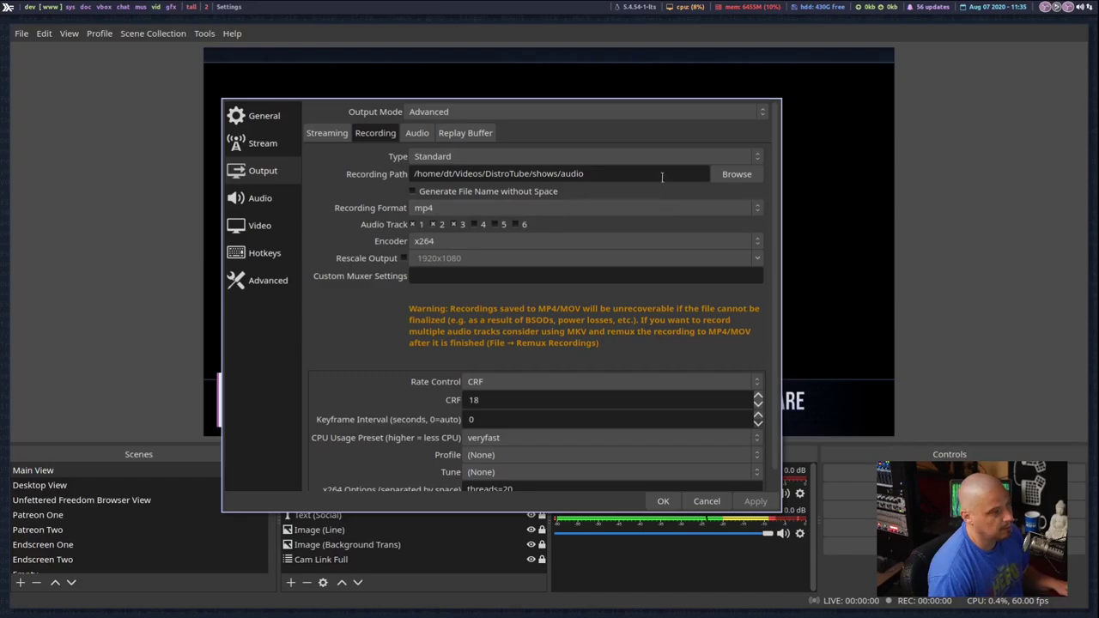
drag(654, 136, 494, 90)
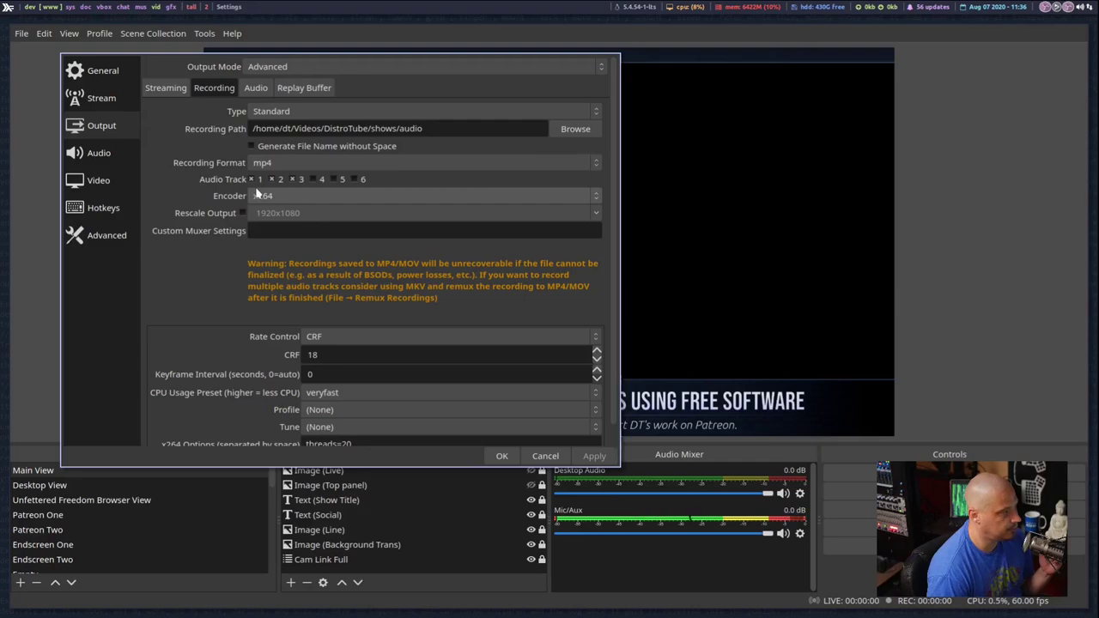
click(255, 88)
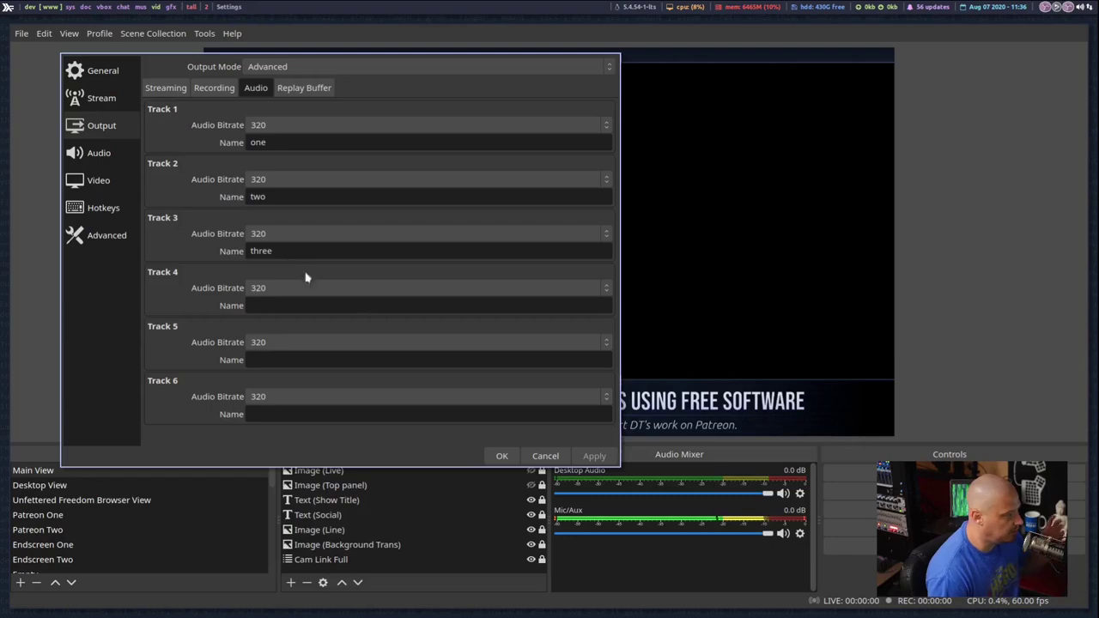
click(544, 456)
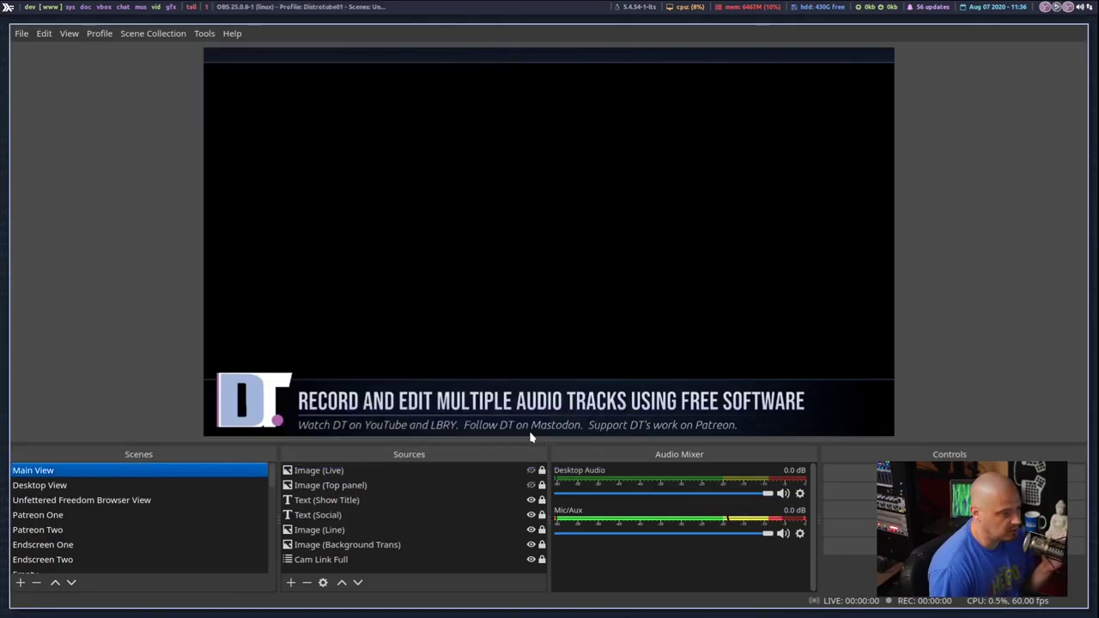
- Open the Advanced Audio Properties to examine the track assignments of Desktop Audio and Mic/Aux
click(799, 496)
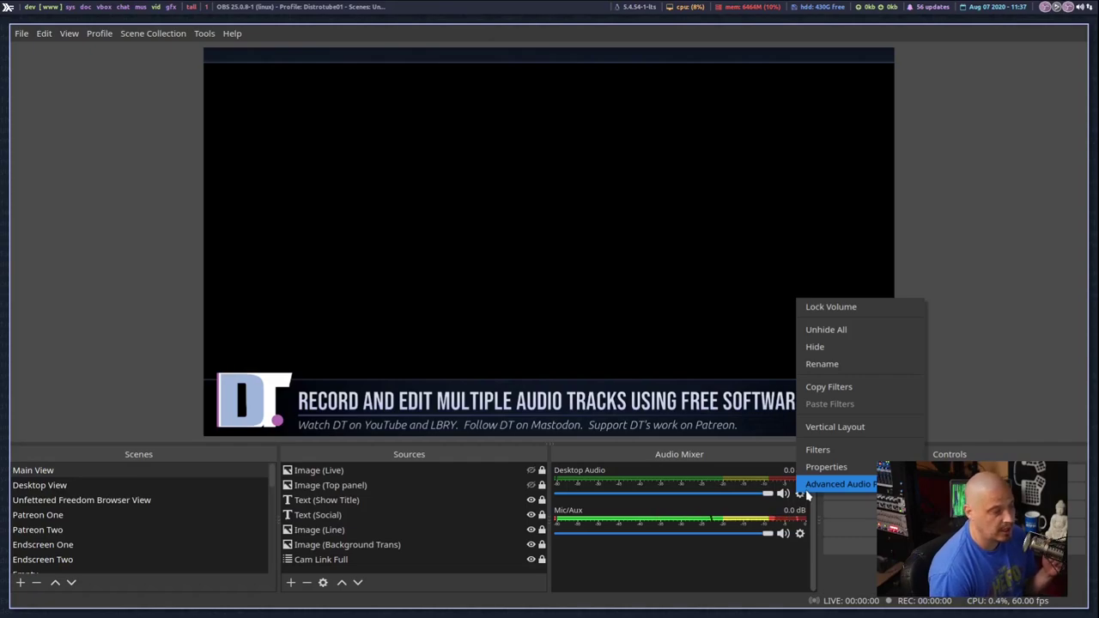
click(806, 489)
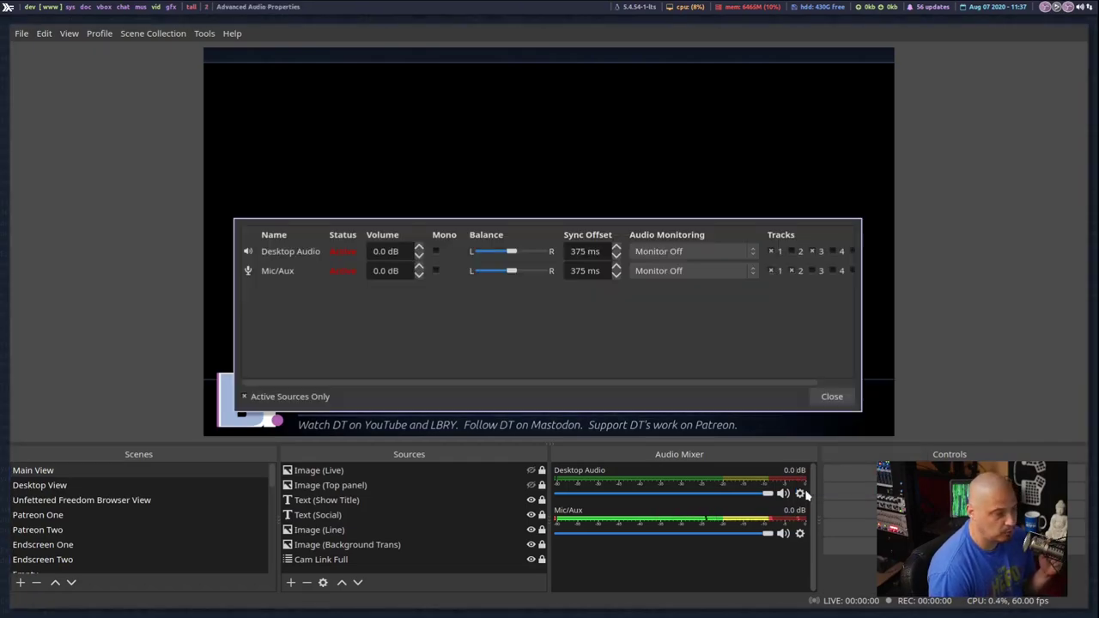
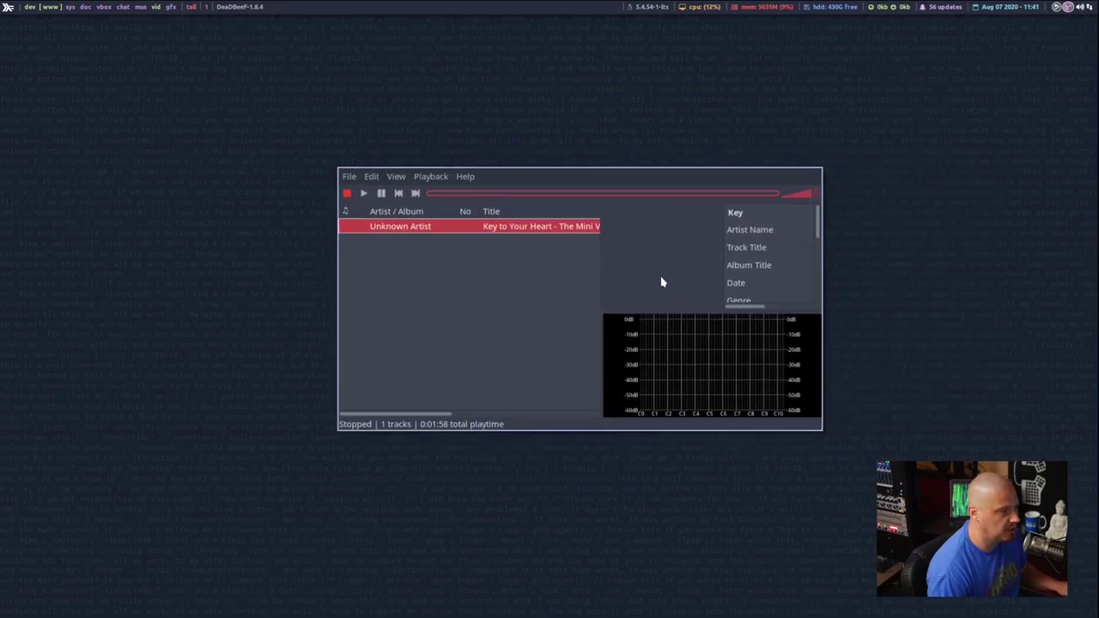
- Play the song in the DeaDBeeF playlist
click(359, 195)
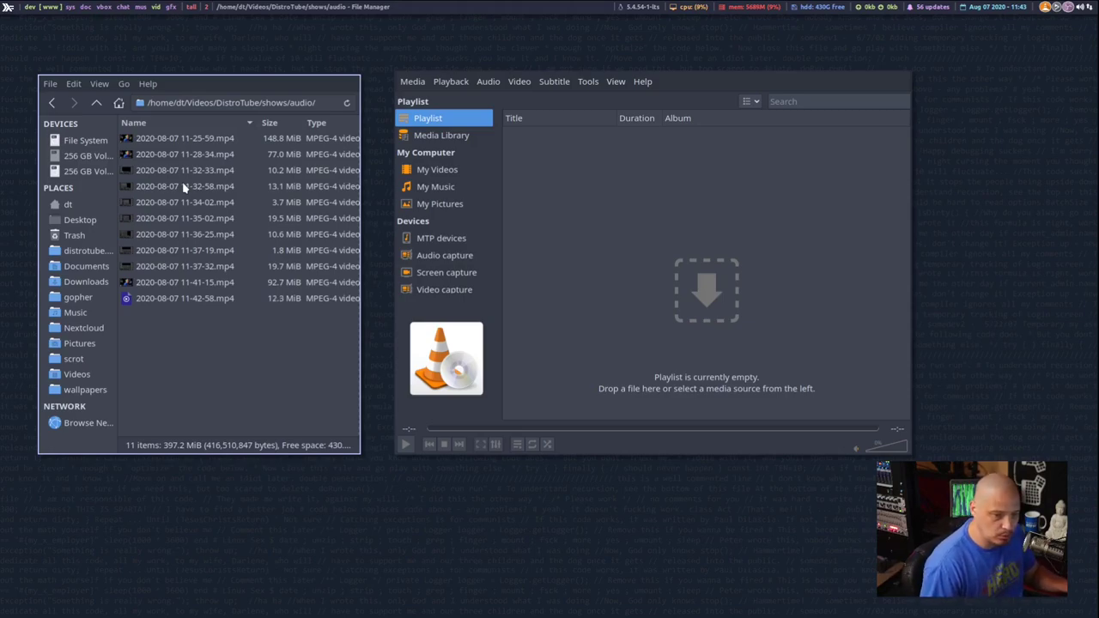
click(161, 303)
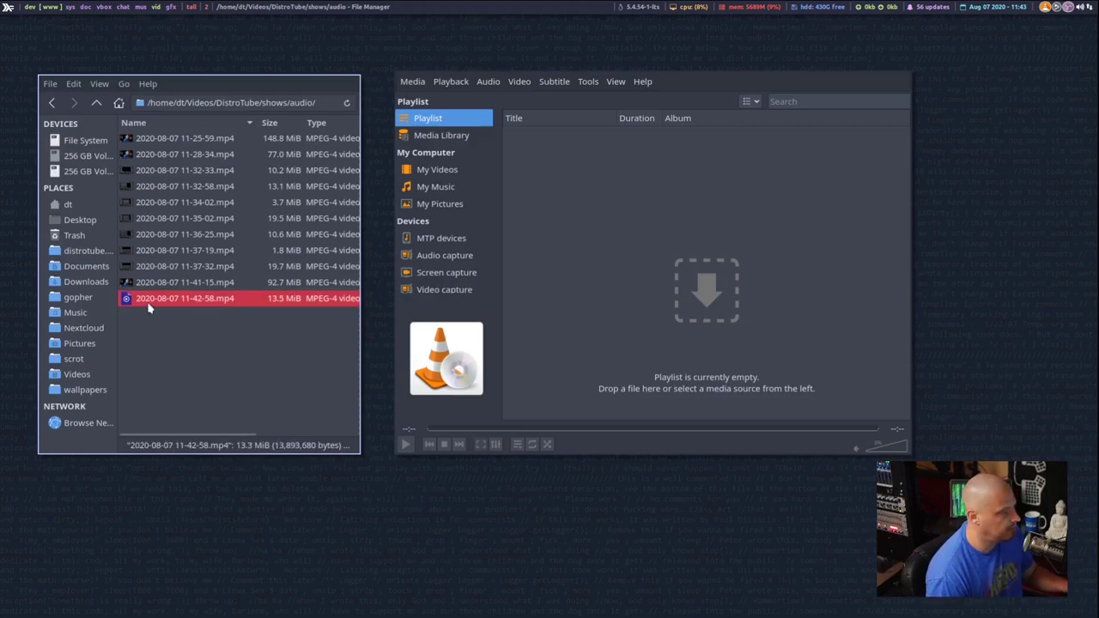
click(148, 284)
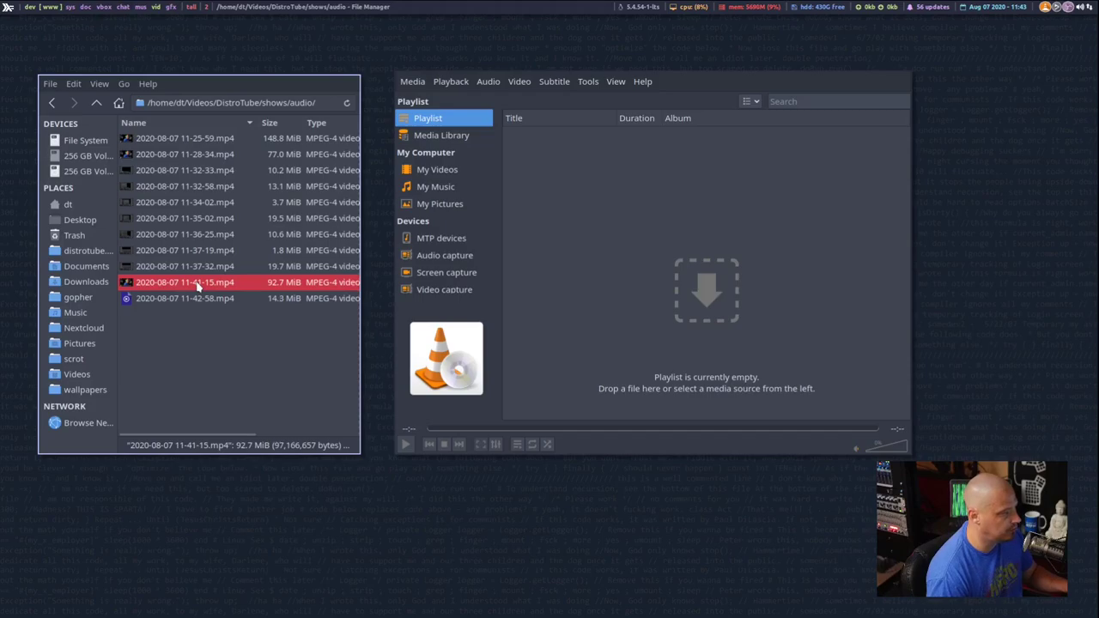
drag(197, 287, 631, 206)
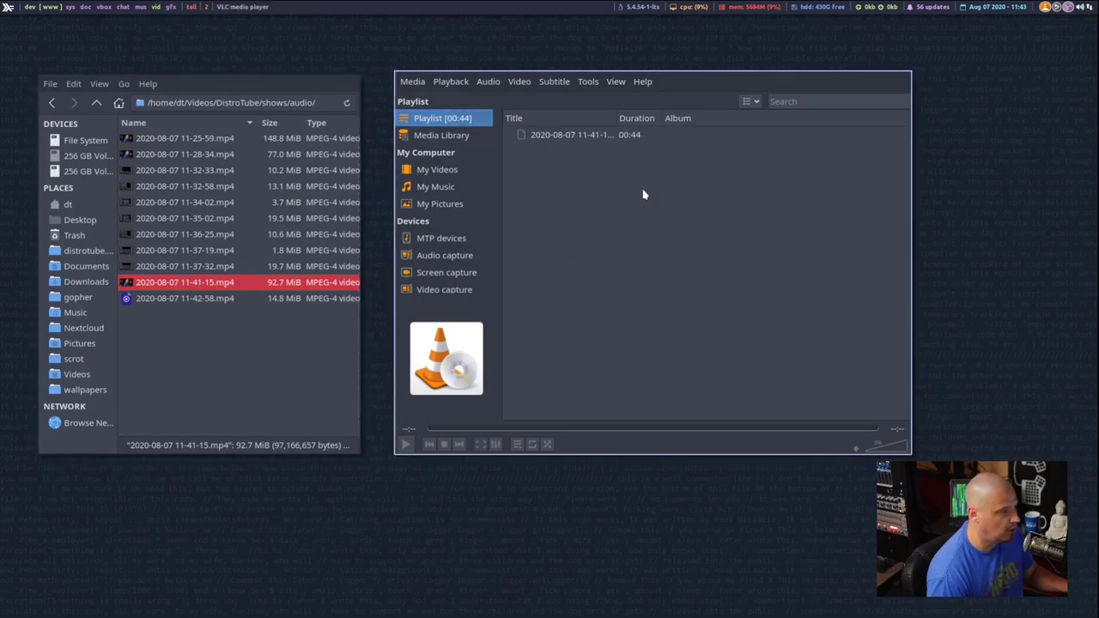
key(space)
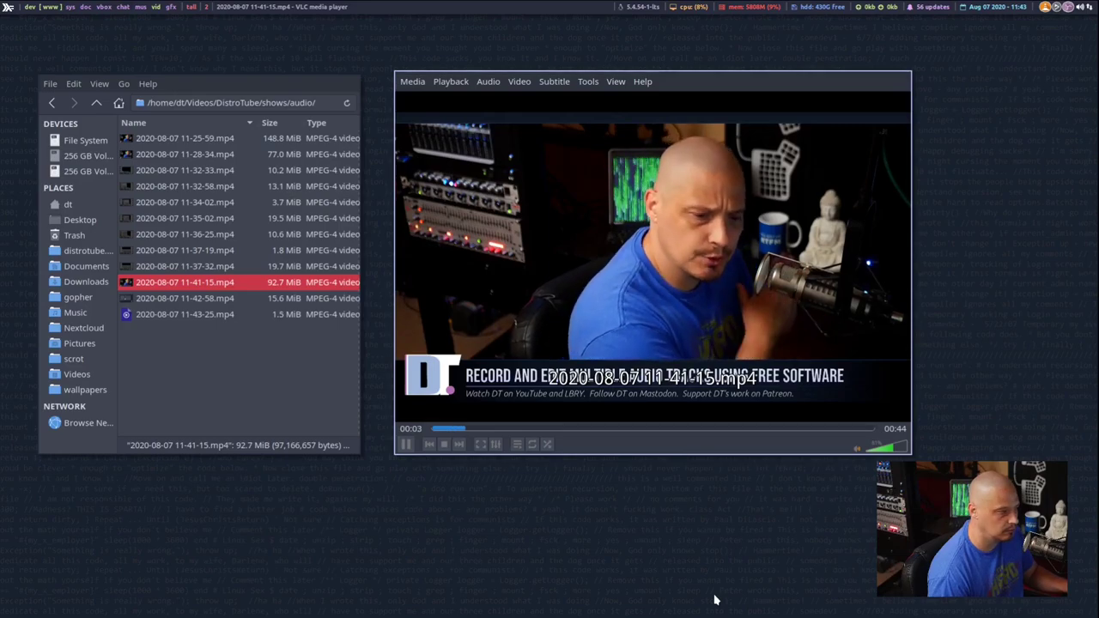
click(683, 429)
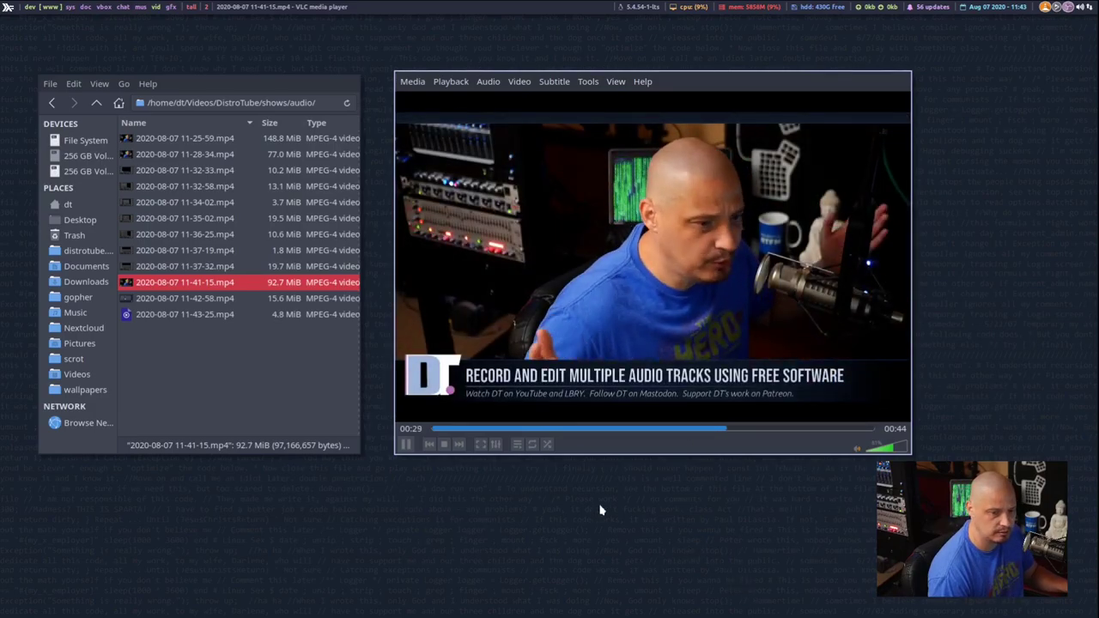
click(409, 445)
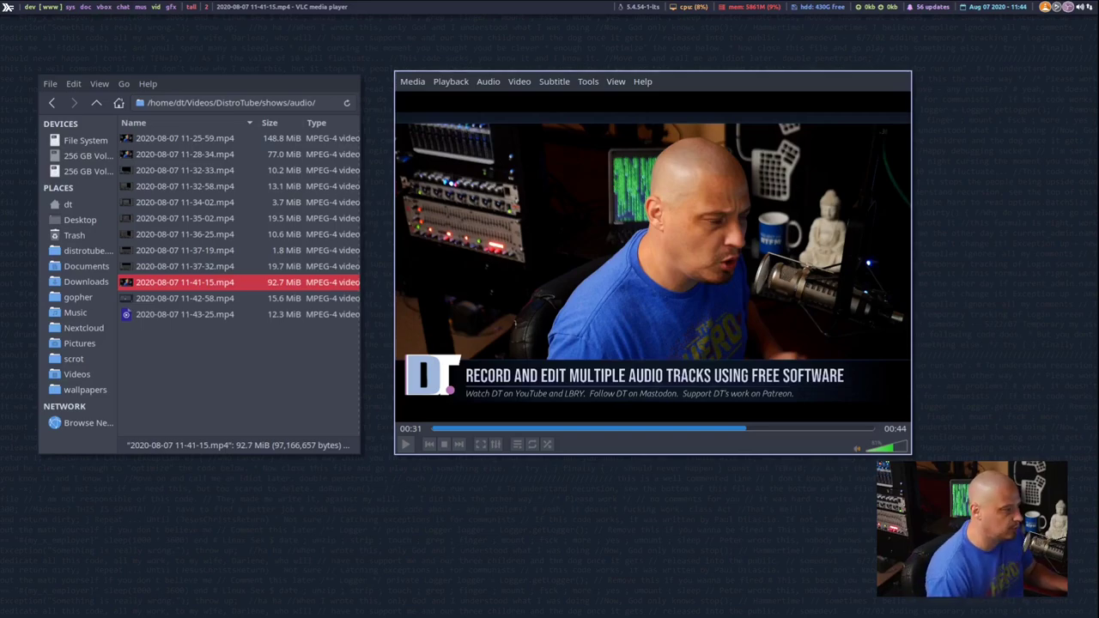
- Switch the video to audio track two, replay it from near the start, skip to the middle and pause
click(488, 83)
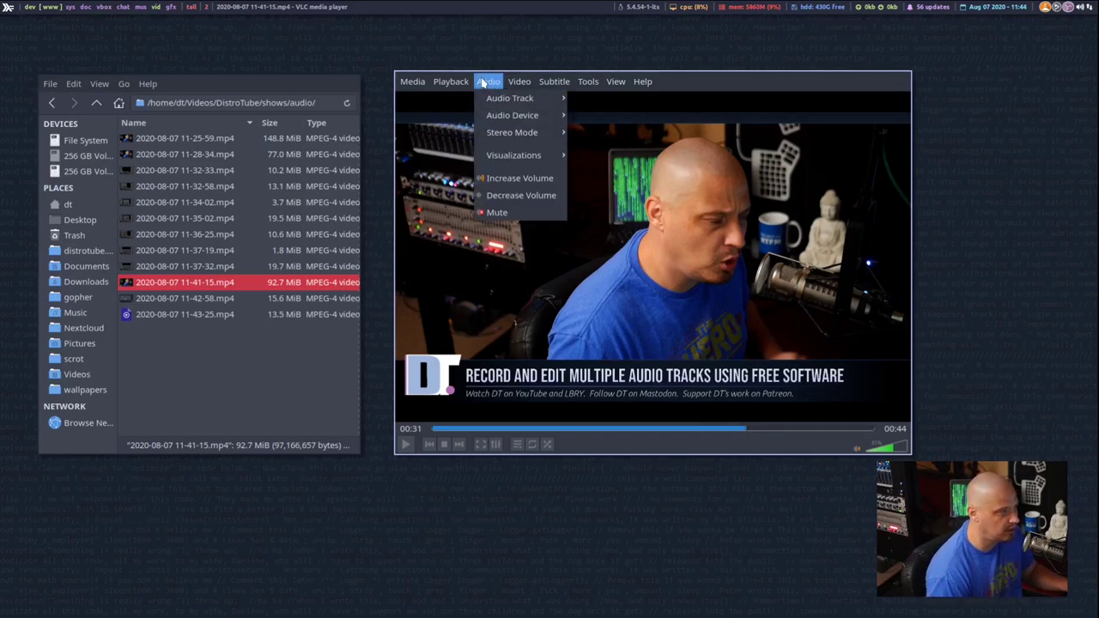
mouse_move(491, 97)
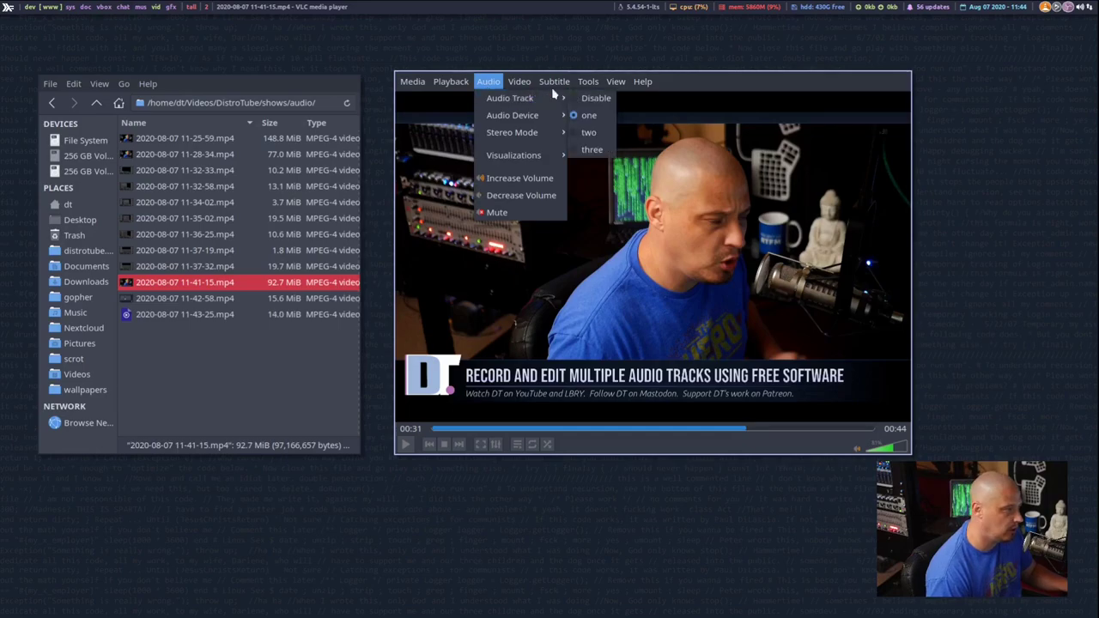
click(595, 135)
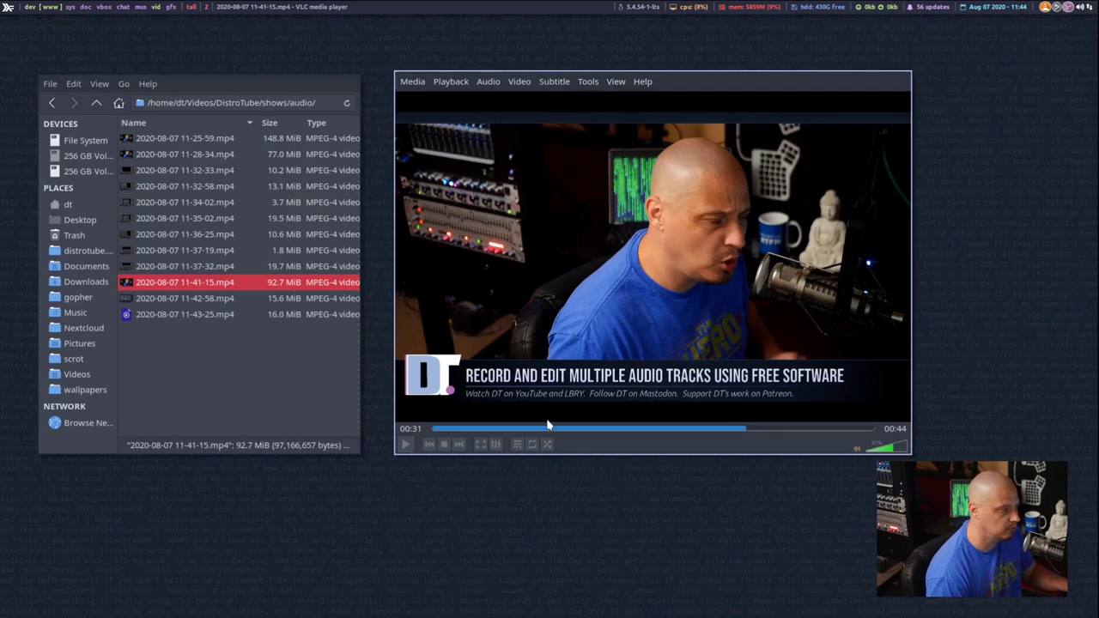
click(438, 429)
click(405, 444)
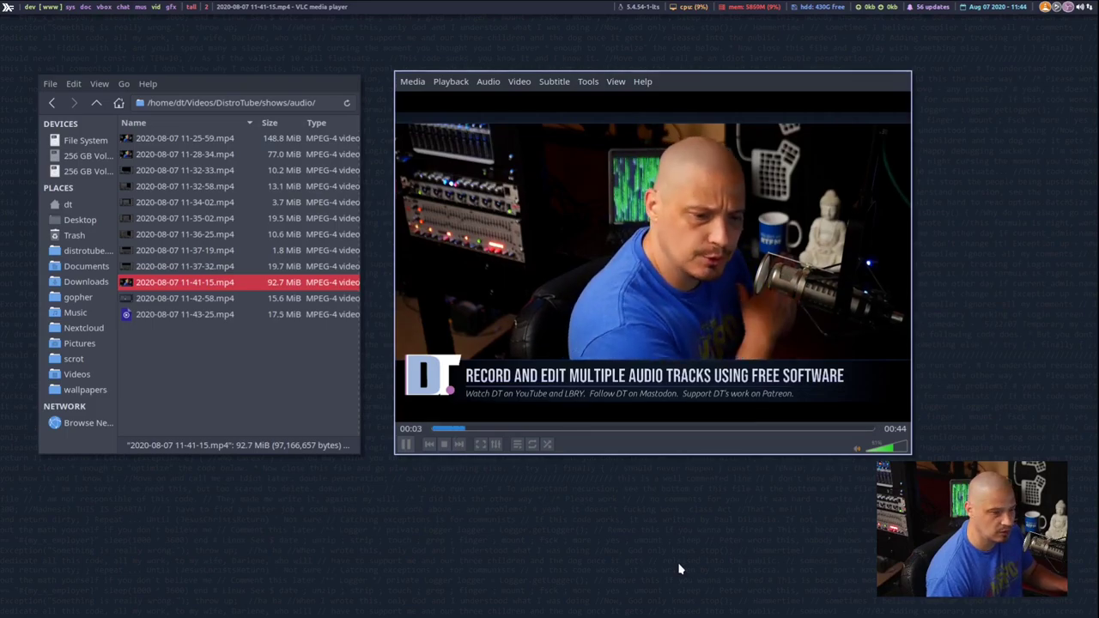
click(656, 429)
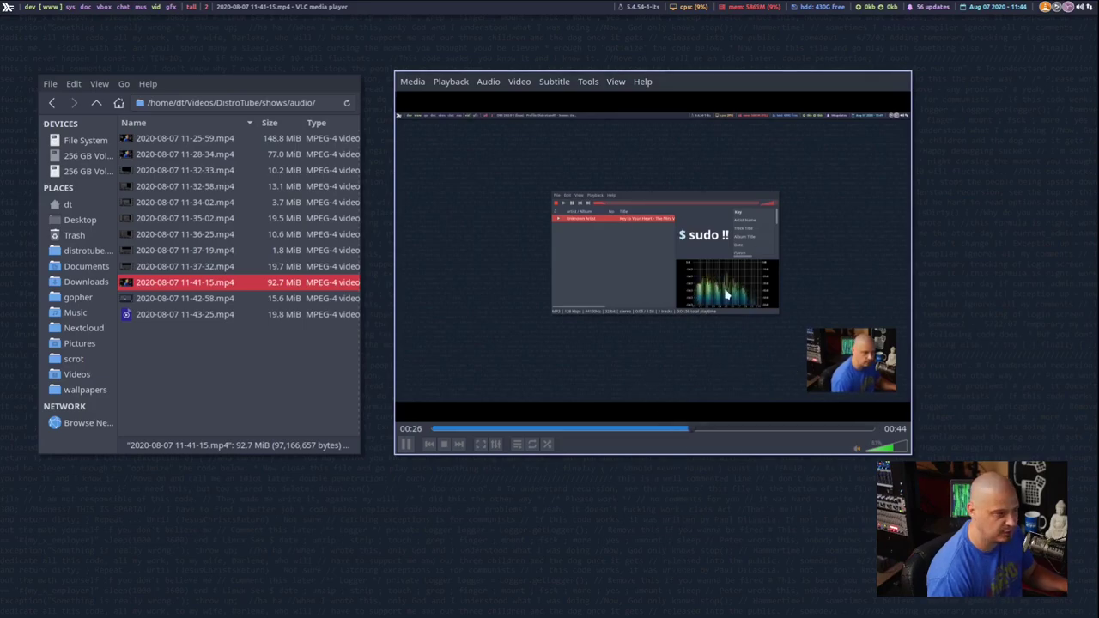
click(405, 444)
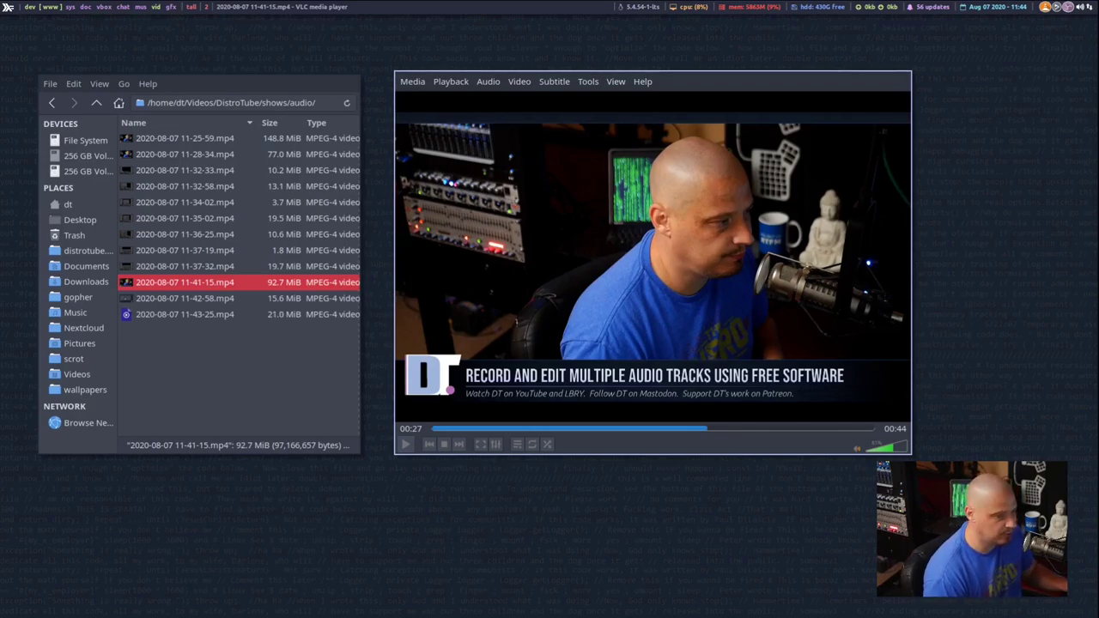
- Switch the video to audio track three, resume playback to listen to it and pause
click(489, 81)
mouse_move(515, 98)
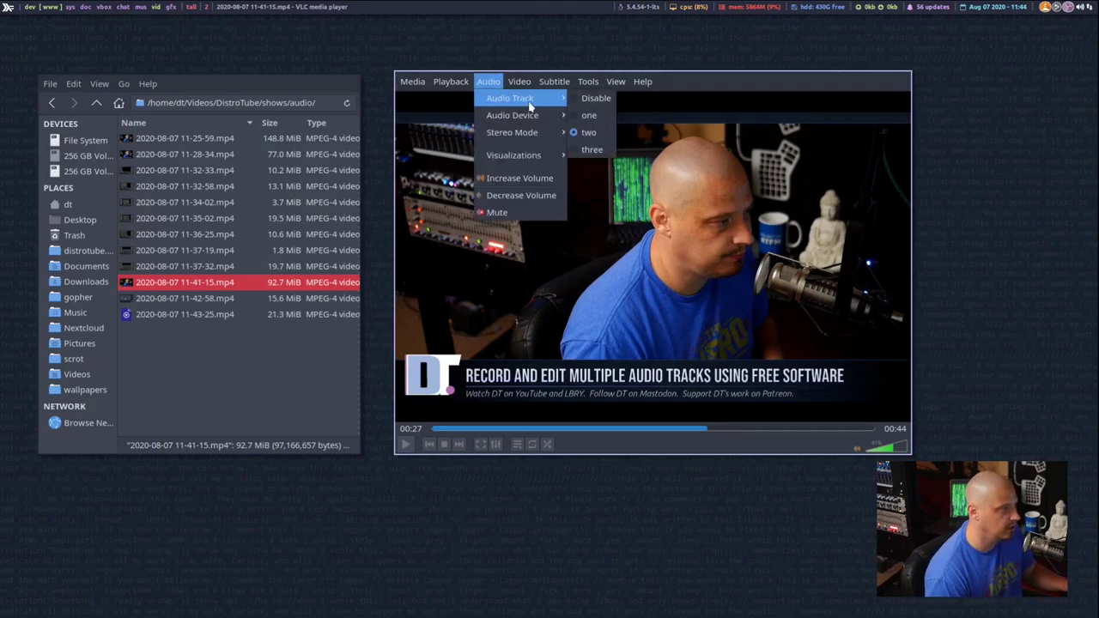
click(591, 150)
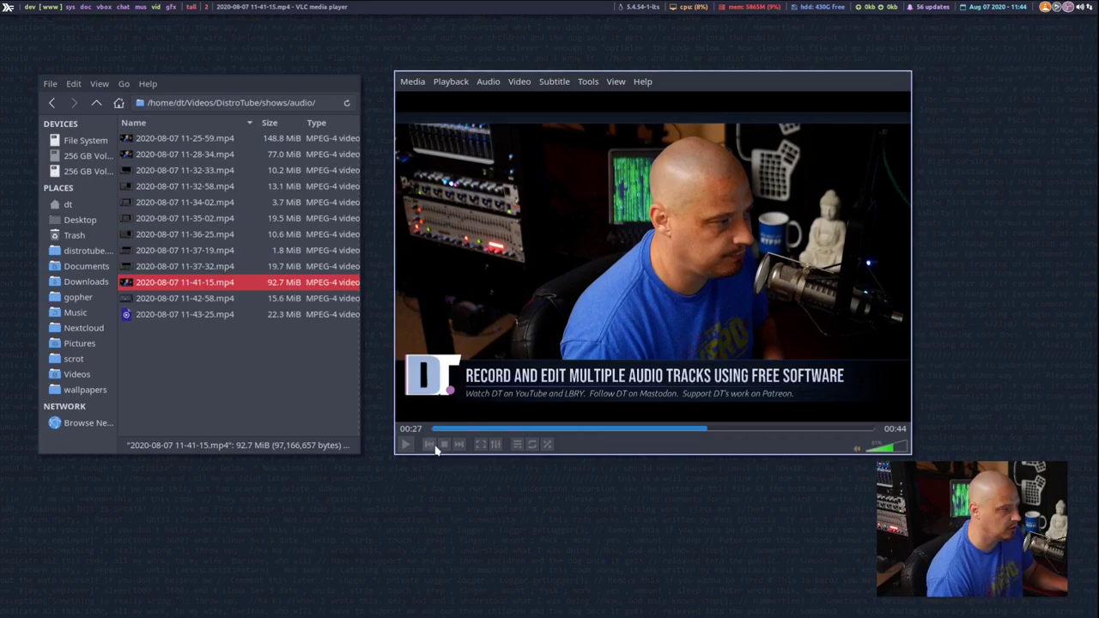
click(403, 444)
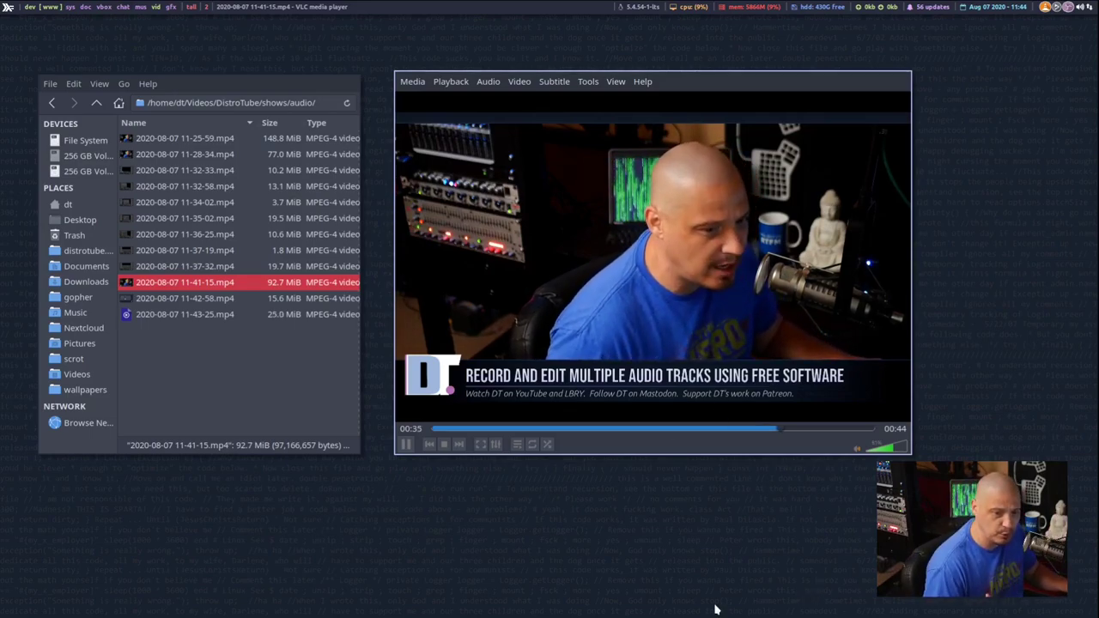
click(405, 444)
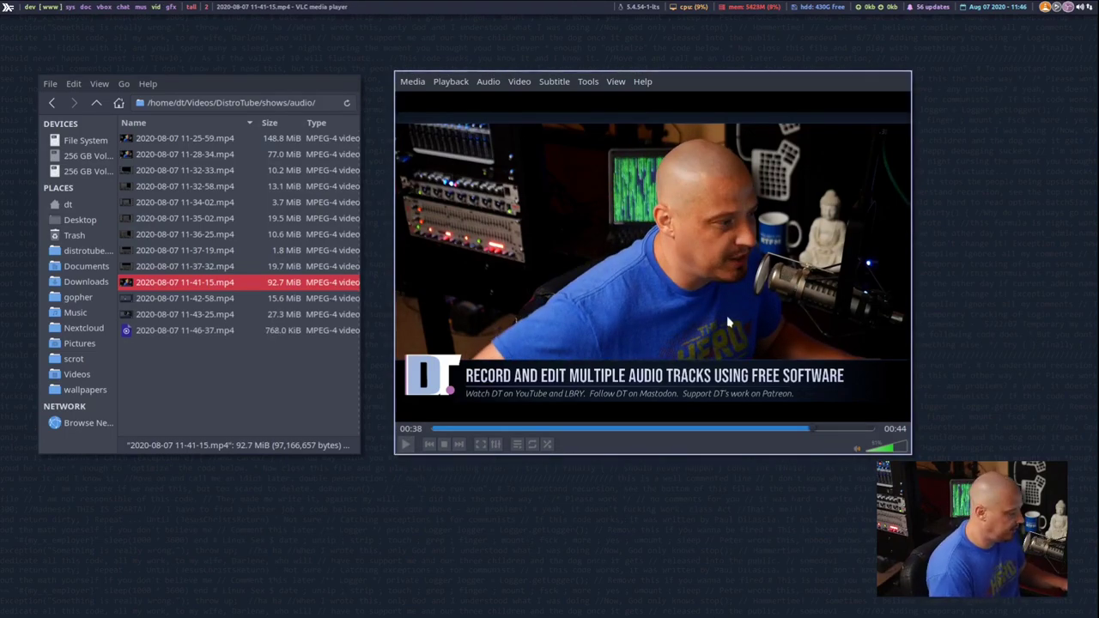
- Quit VLC and return the floating file manager window to the tiled layout
key(ctrl+q)
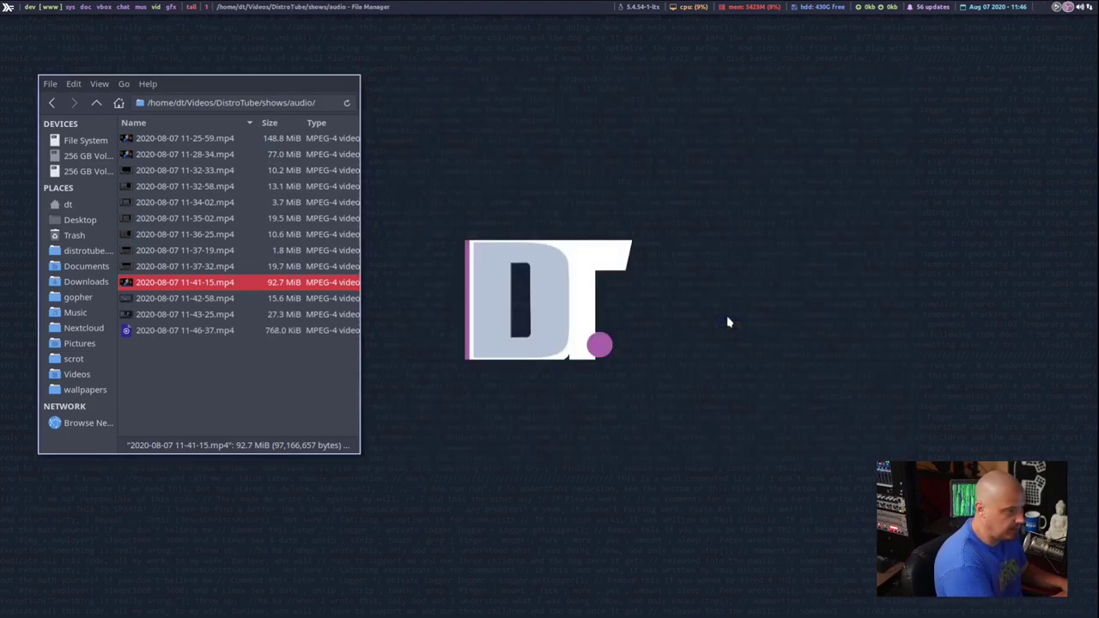
key(super+t)
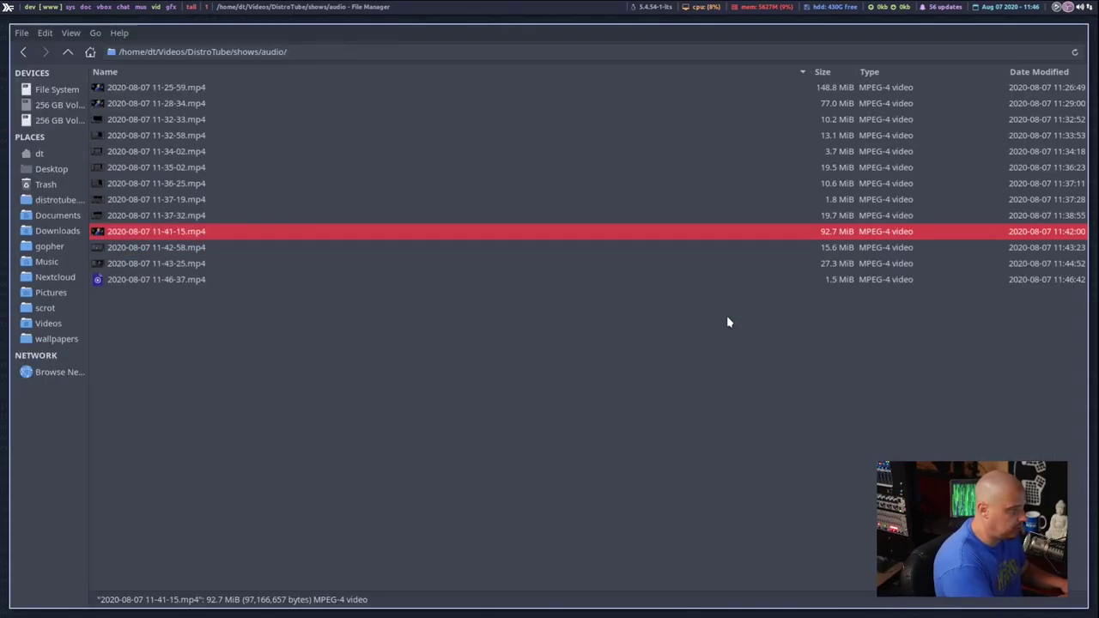
- Launch Audacity from the run launcher and swap the tiled windows so it fills the larger area beside the file manager
key(super+shift+Return)
text(audacity)
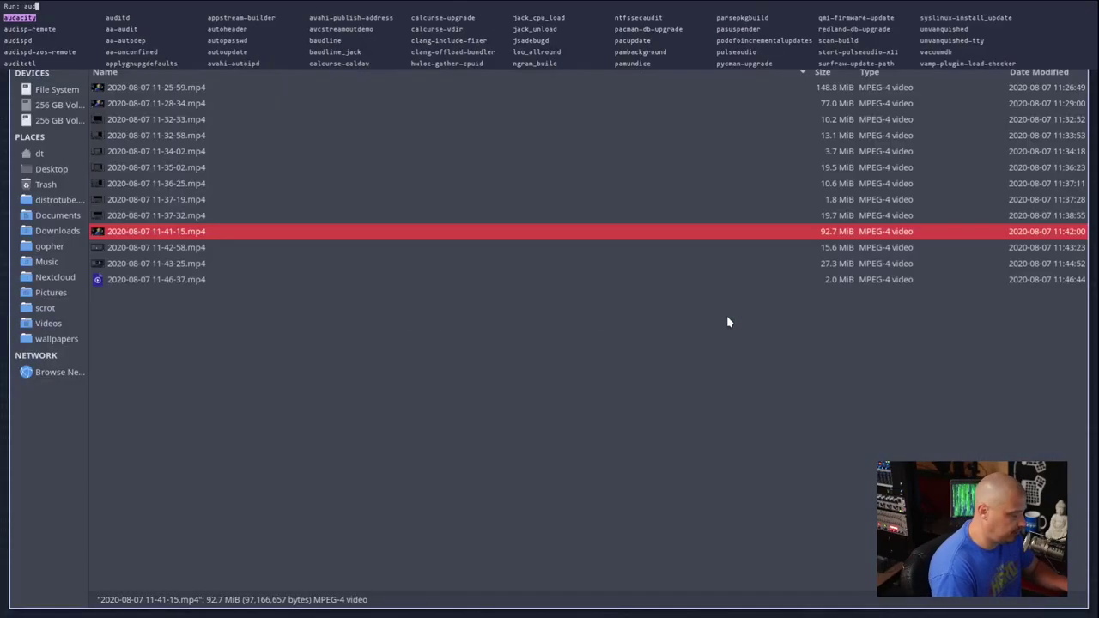
key(Return)
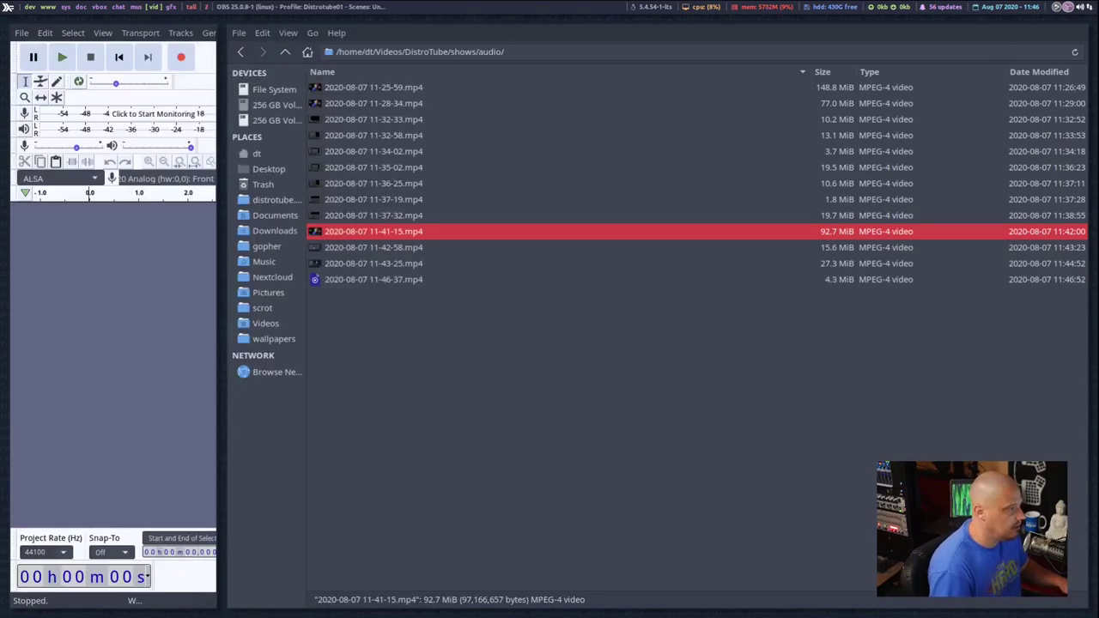
key(super+BackSpace)
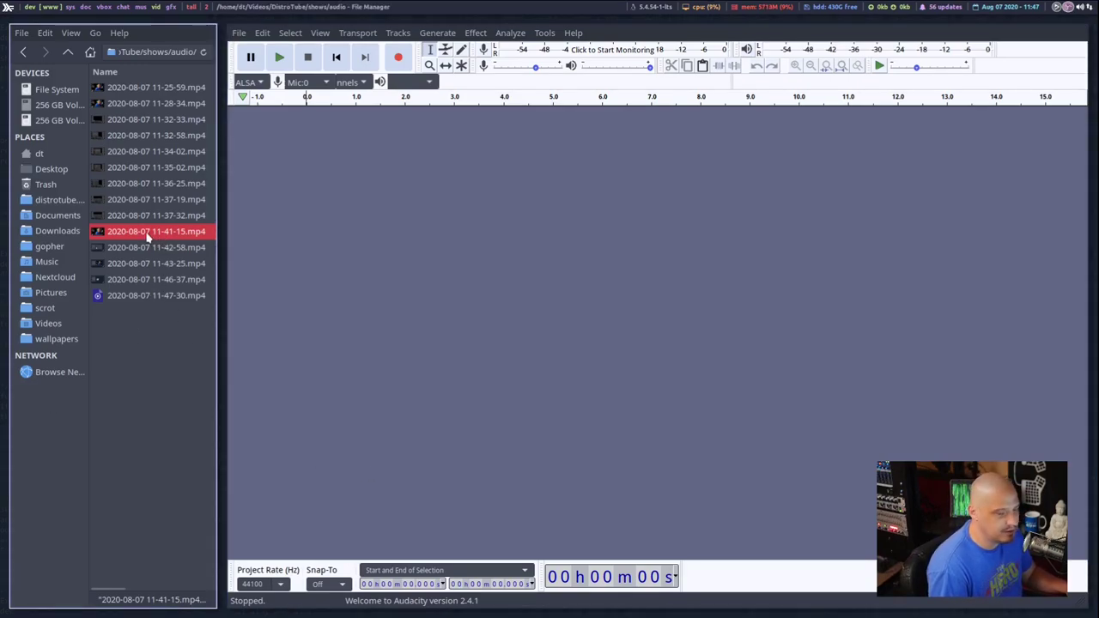
drag(147, 237, 376, 219)
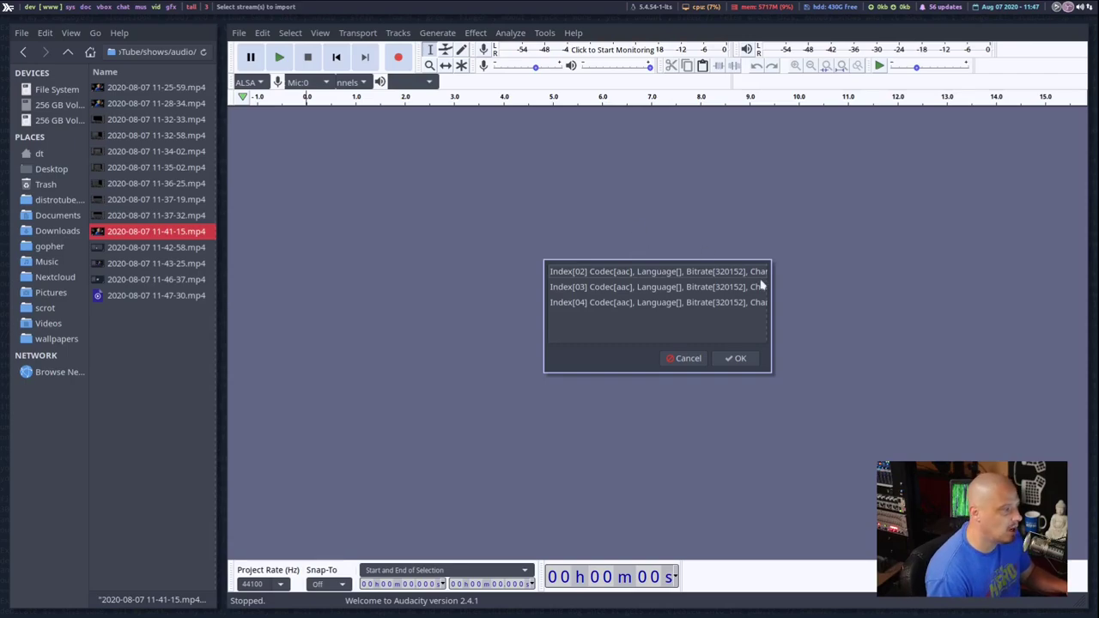
drag(771, 372, 898, 394)
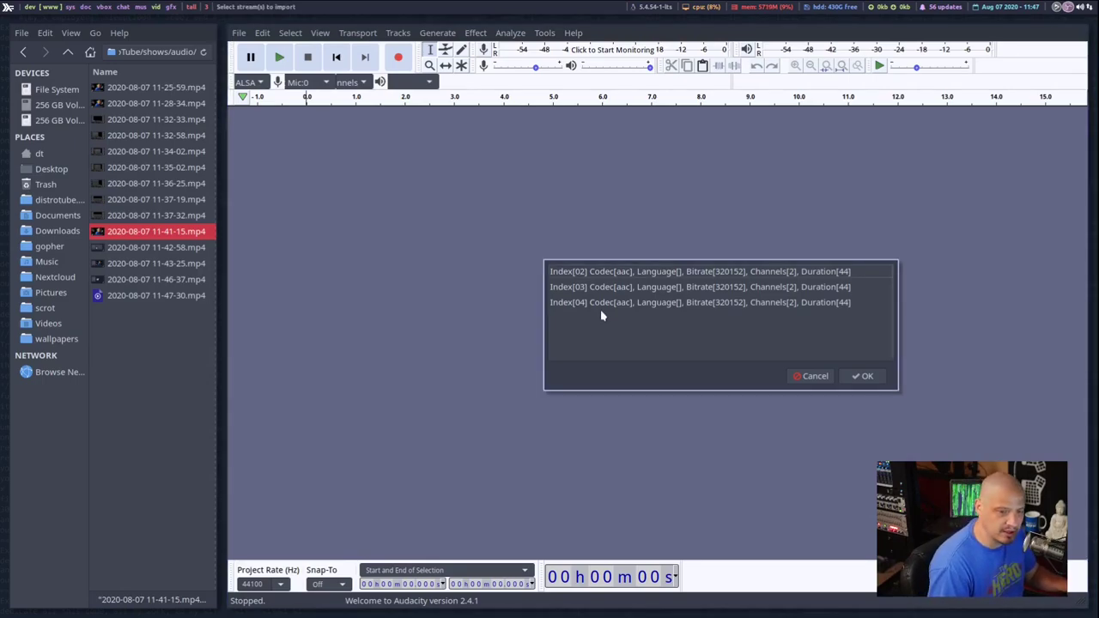
click(593, 271)
click(864, 376)
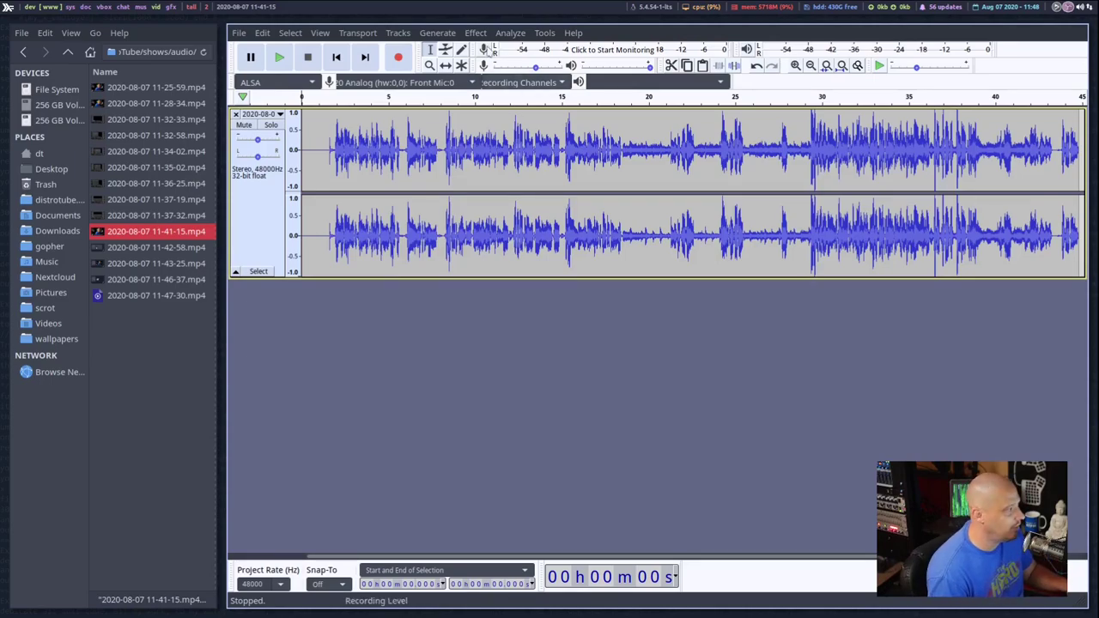
click(235, 114)
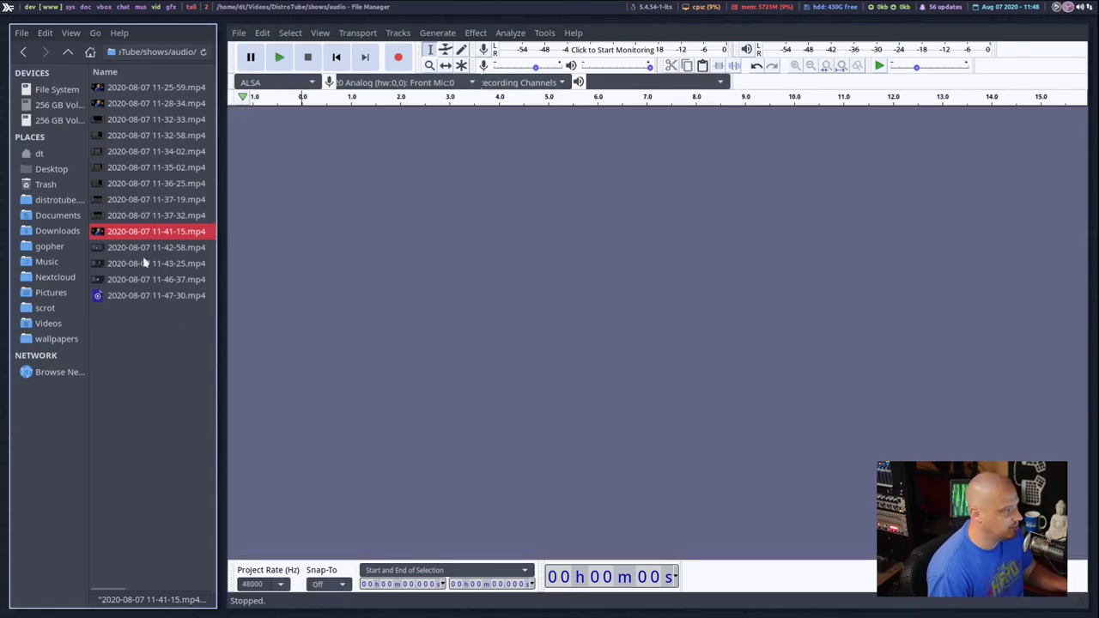
drag(147, 238, 454, 243)
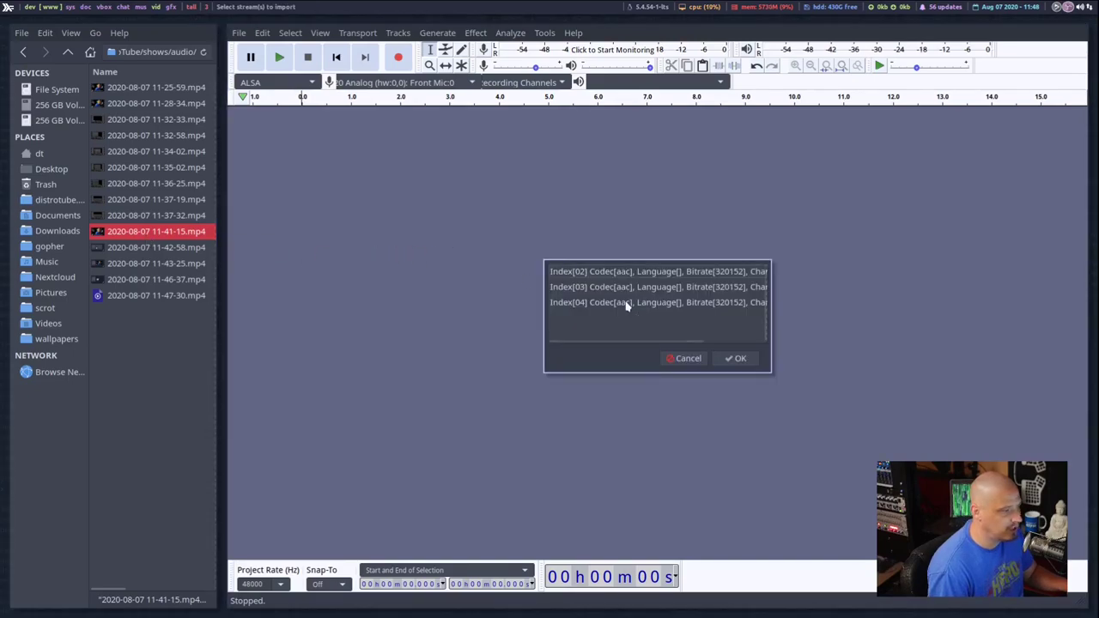
click(590, 288)
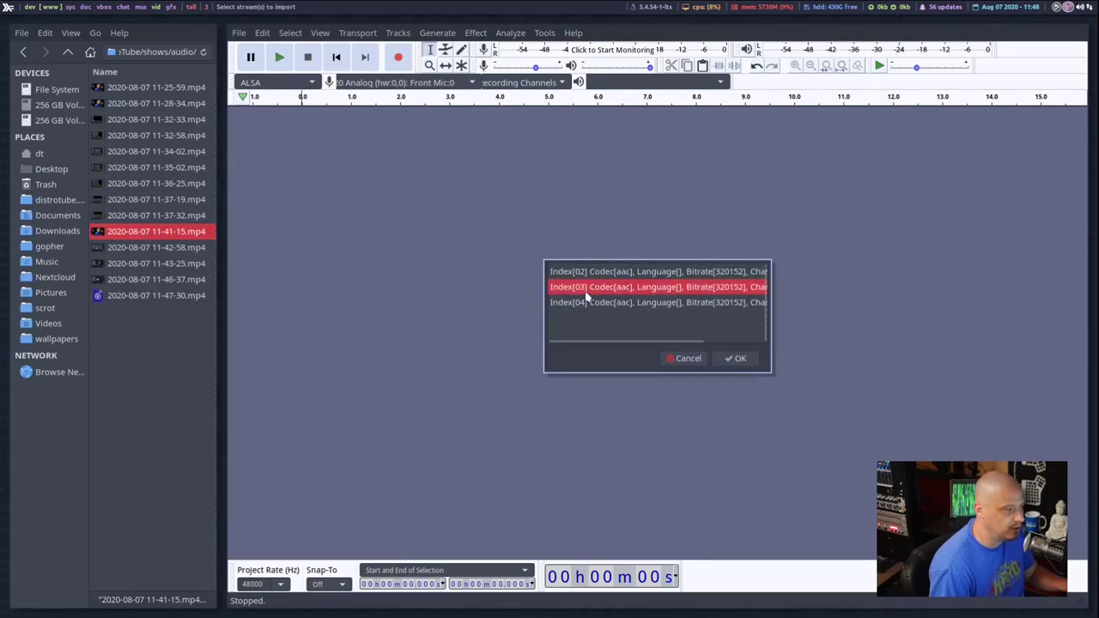
click(732, 359)
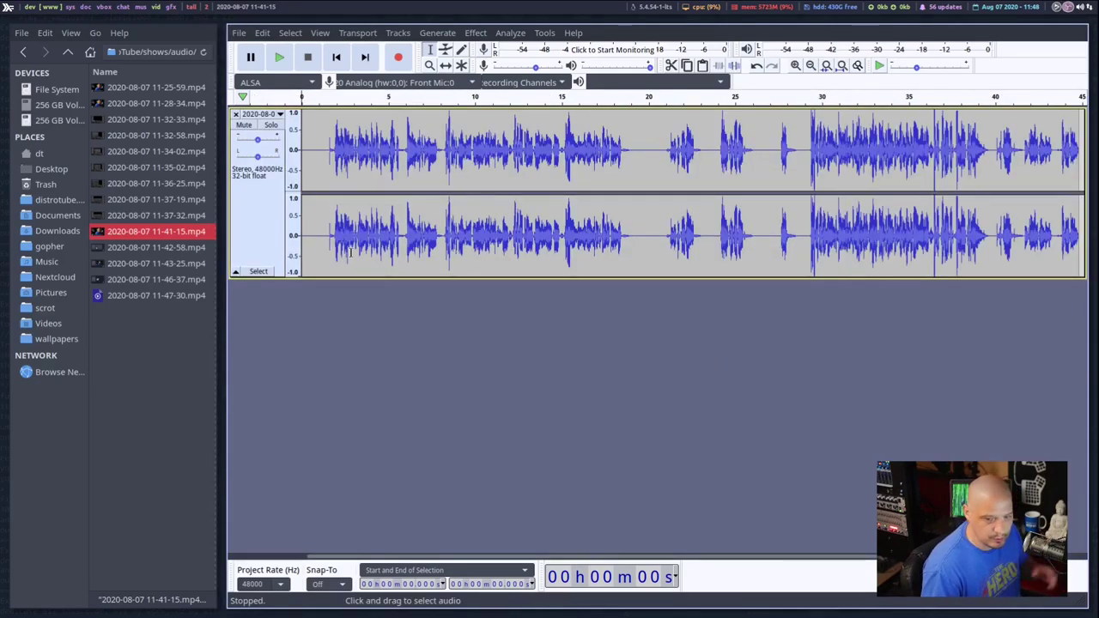
click(235, 113)
drag(170, 238, 520, 270)
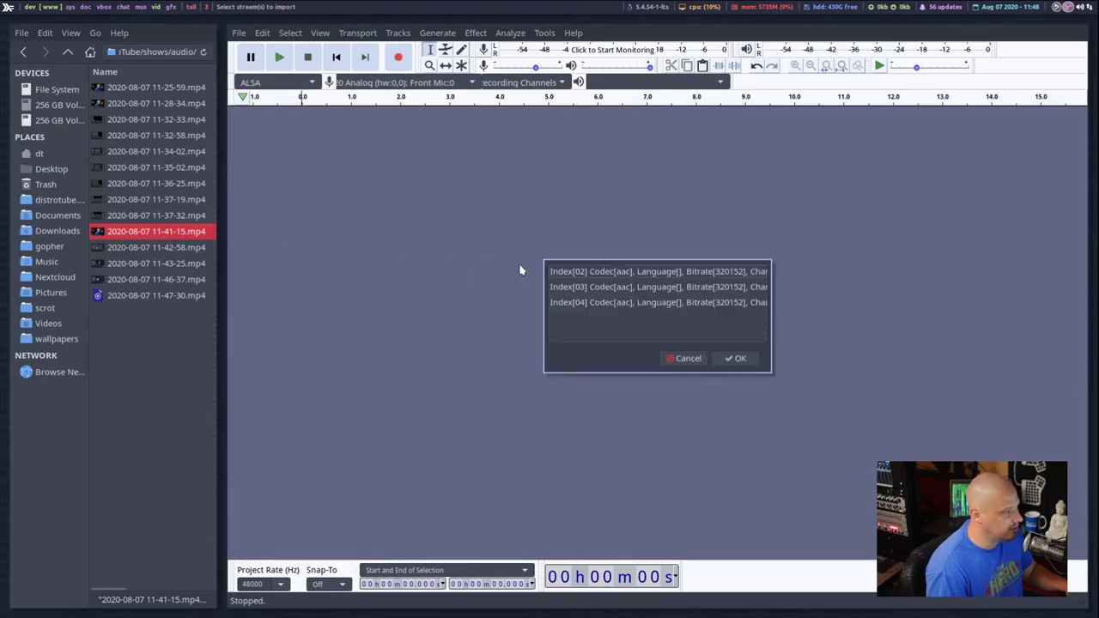
click(593, 302)
click(738, 359)
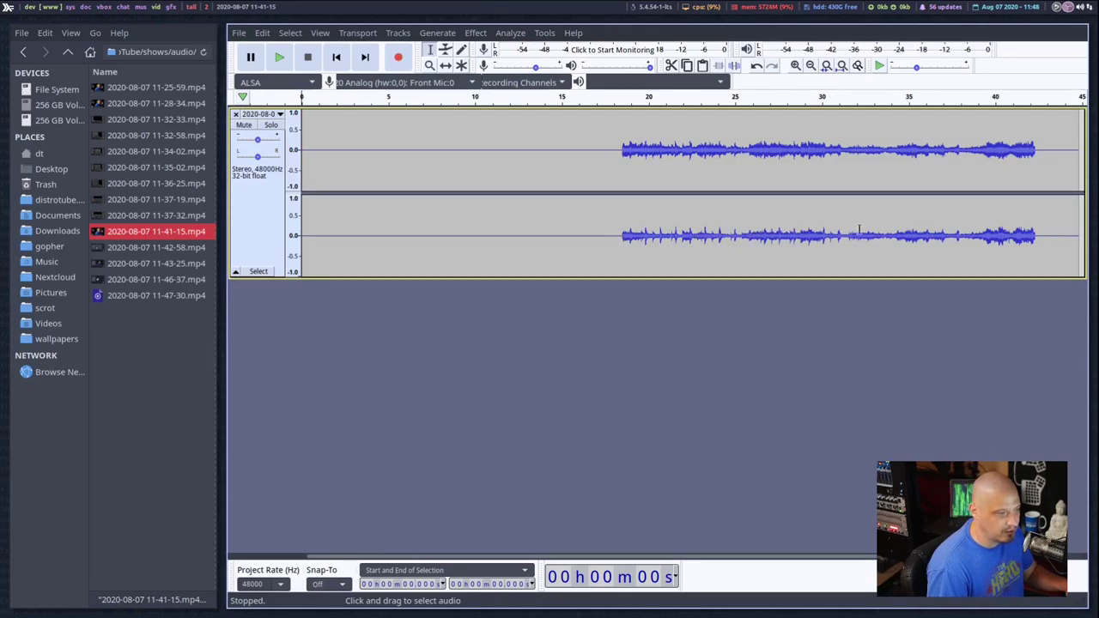
click(661, 214)
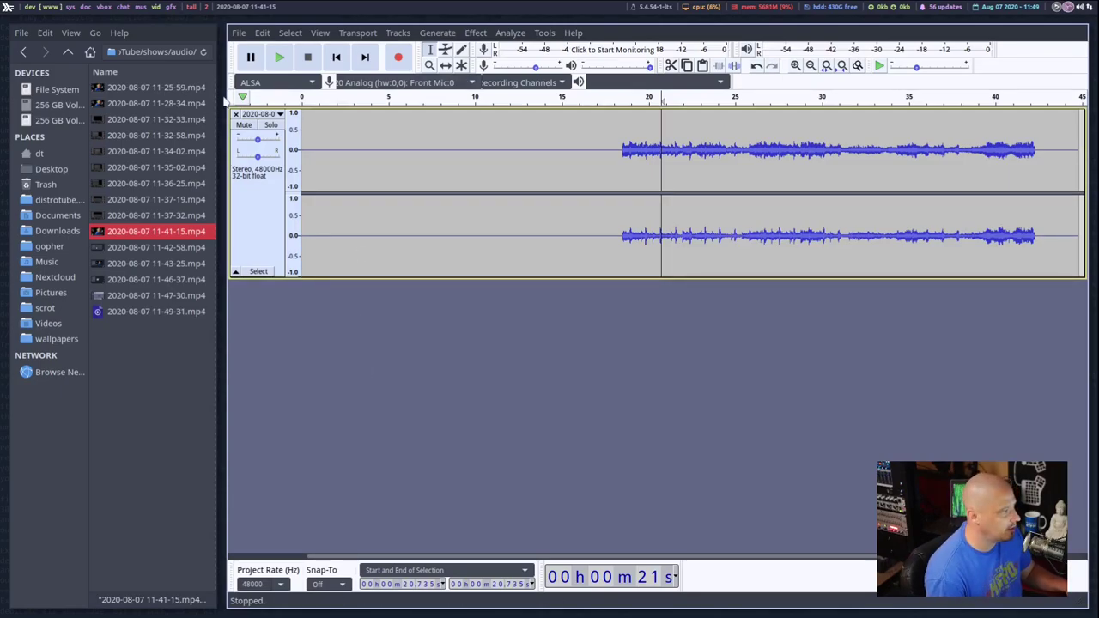
click(235, 116)
drag(189, 232, 403, 250)
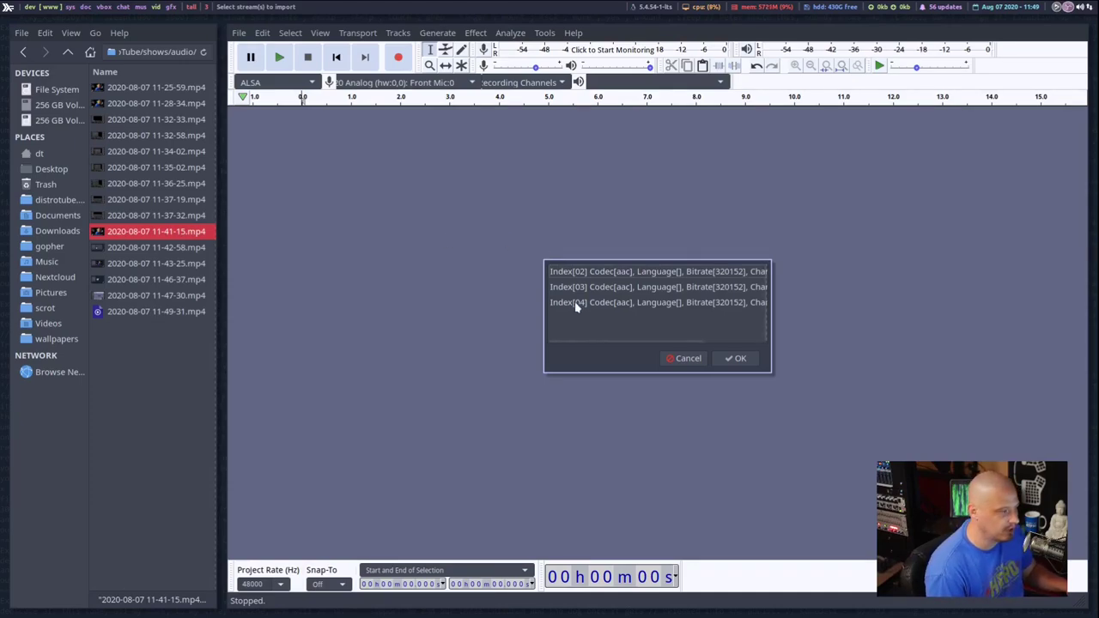
click(592, 274)
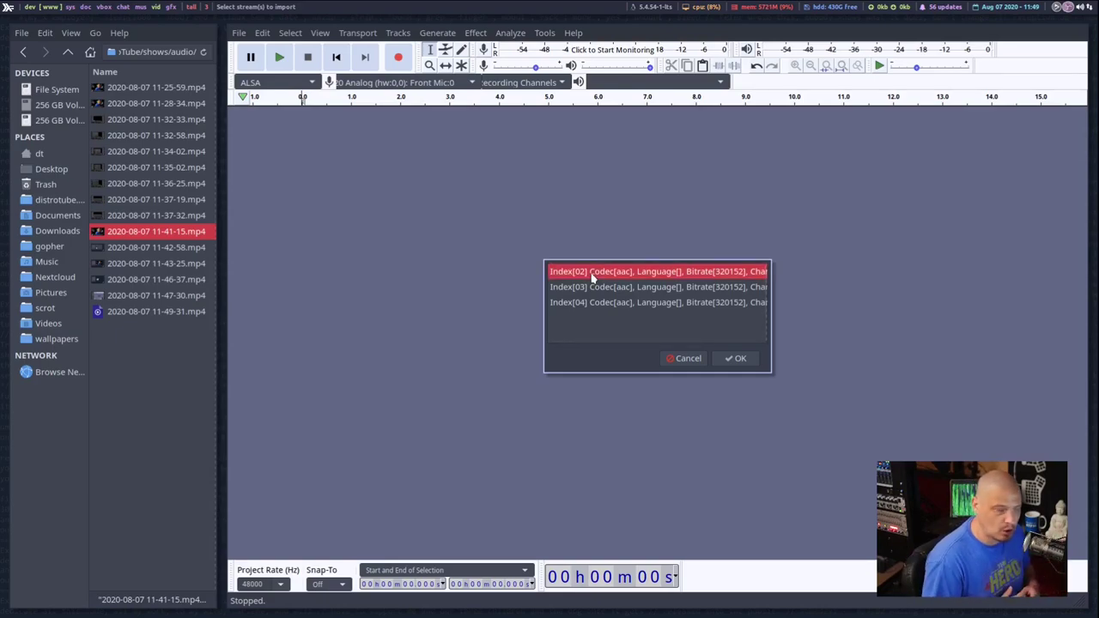
click(584, 290)
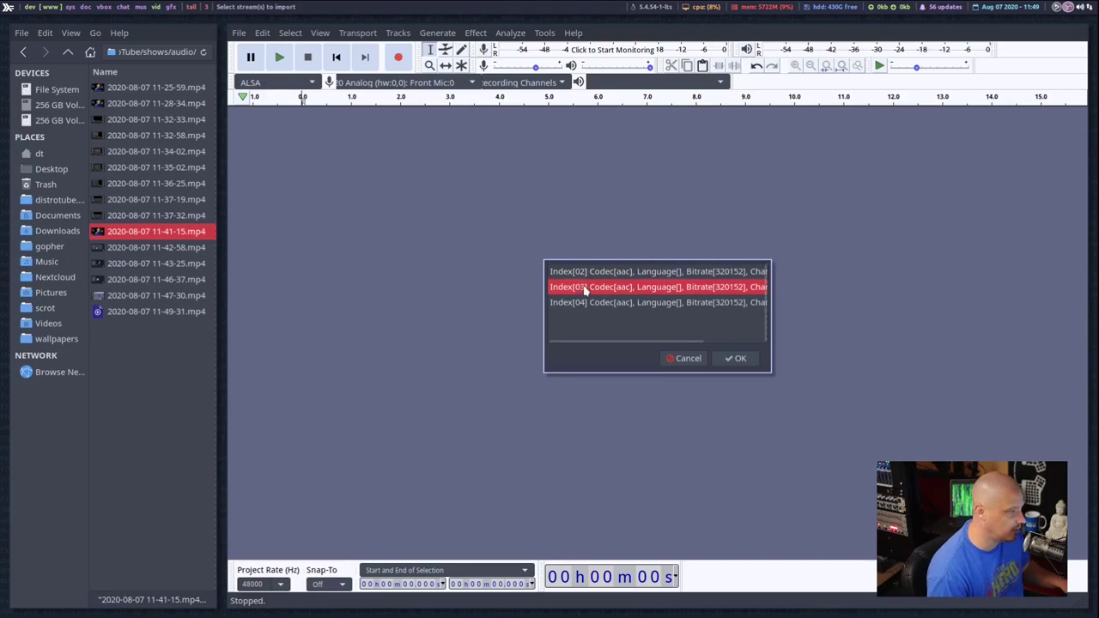
shift+click(592, 304)
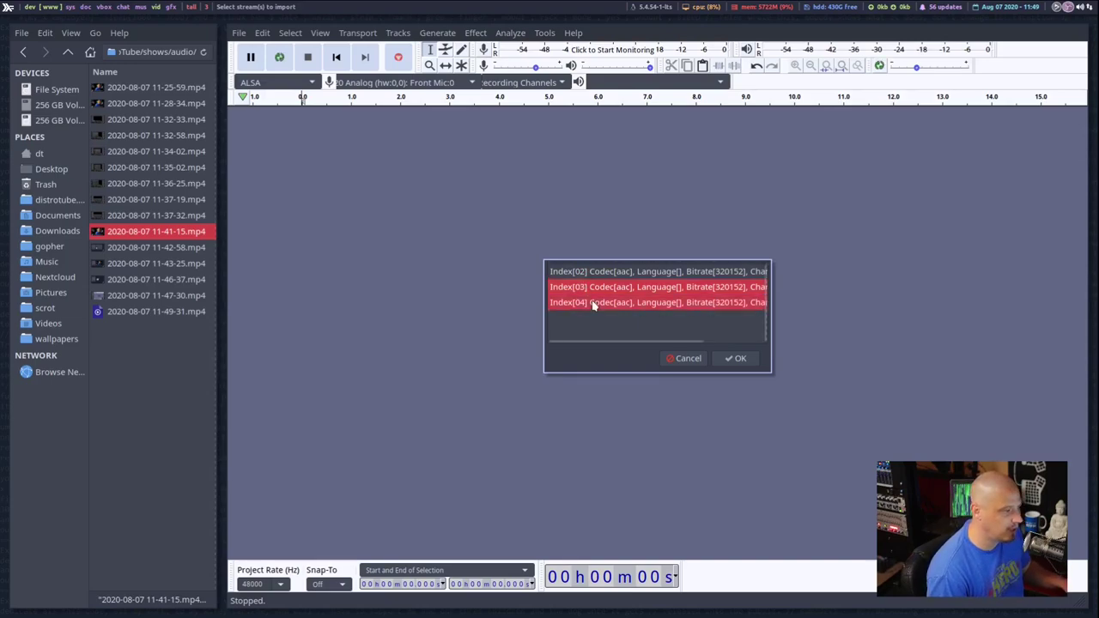
click(735, 358)
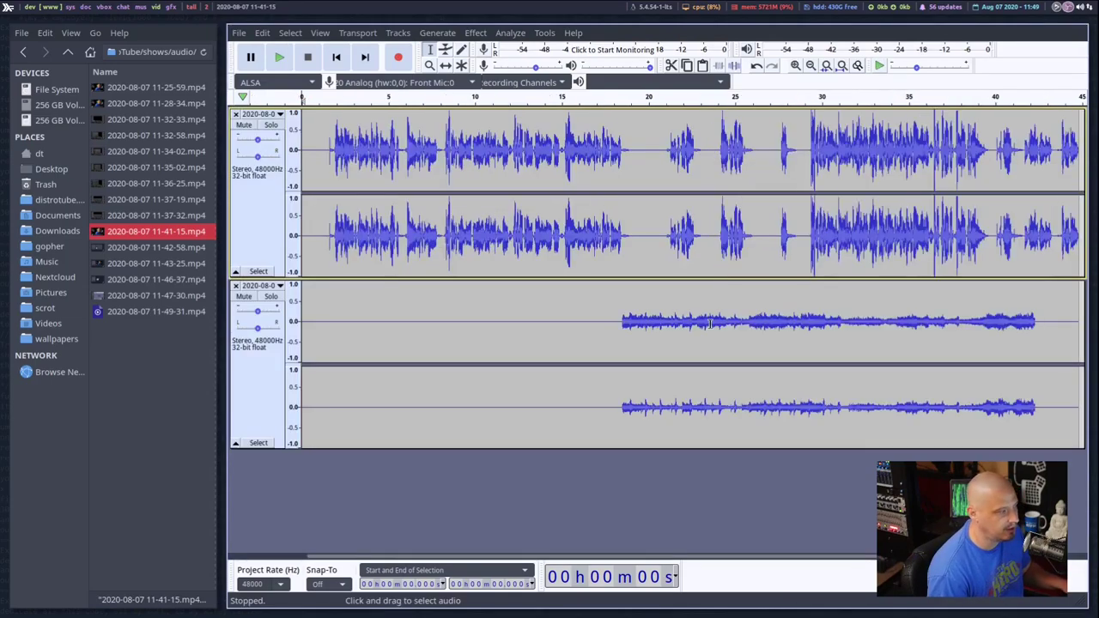
- Compare the two tracks by selecting the stretch from about 21 to 23 seconds alternately in the lower and upper track
click(376, 189)
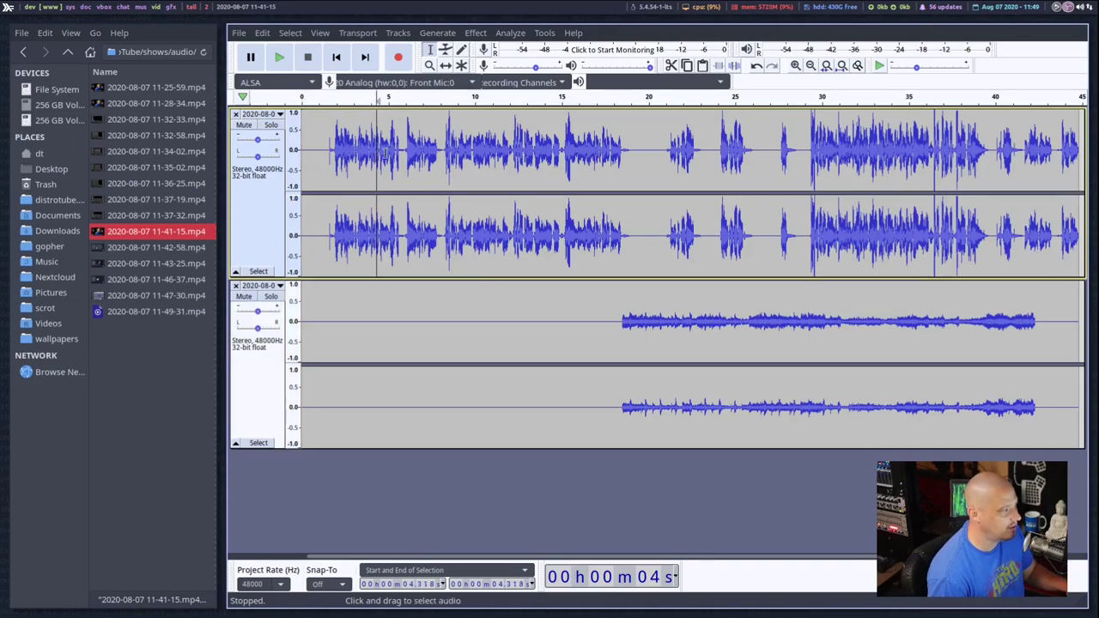
click(737, 319)
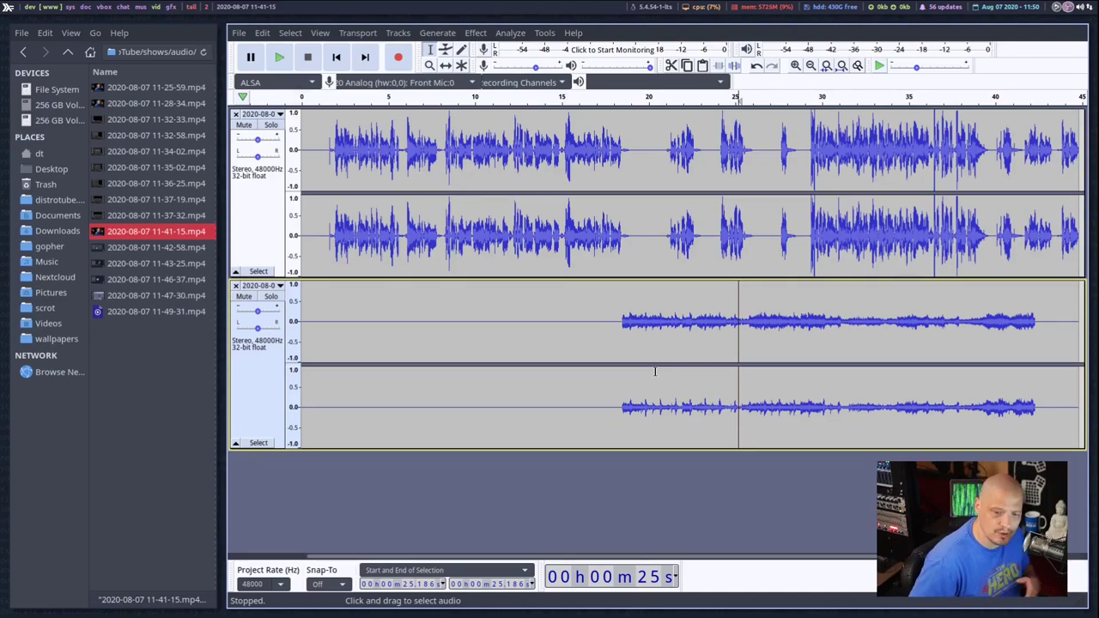
drag(671, 360, 700, 361)
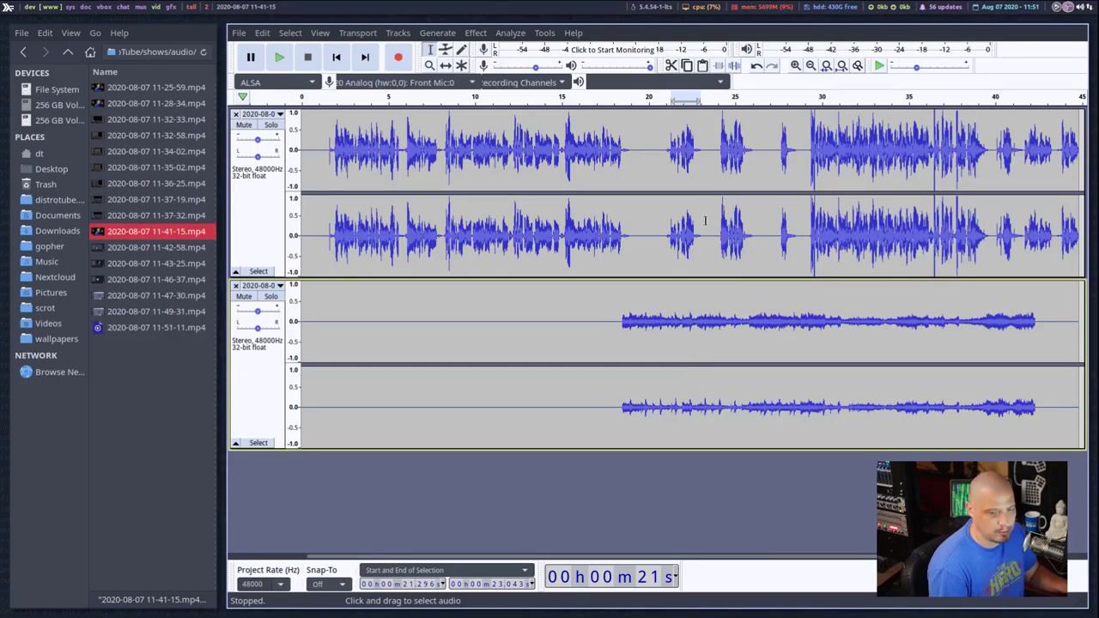
drag(659, 138, 708, 203)
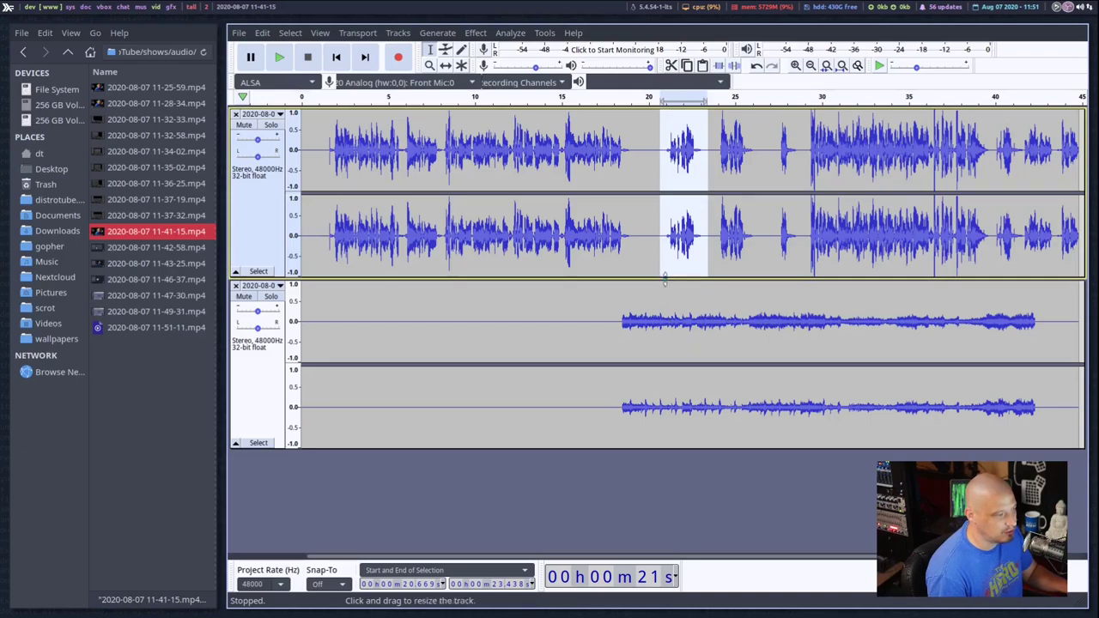
drag(665, 318, 703, 334)
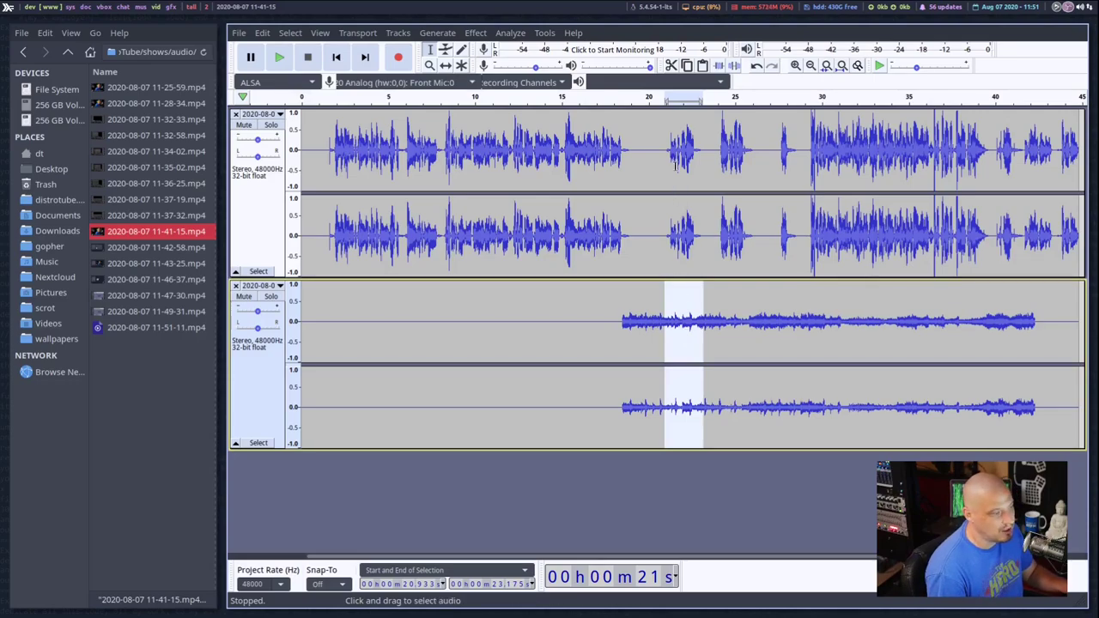
drag(663, 131, 701, 258)
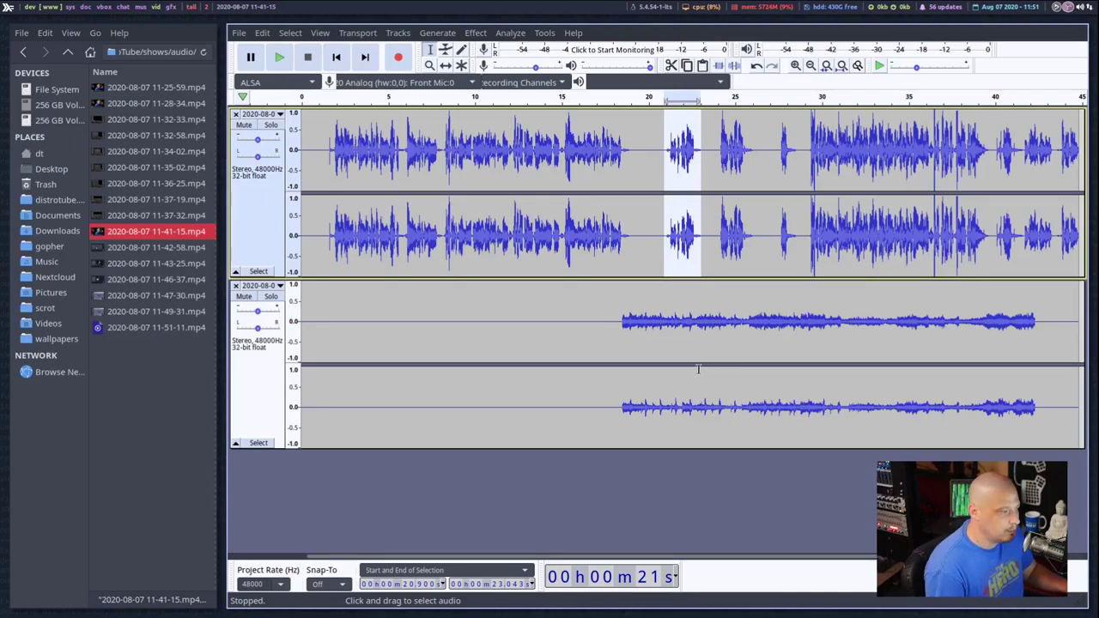
click(666, 286)
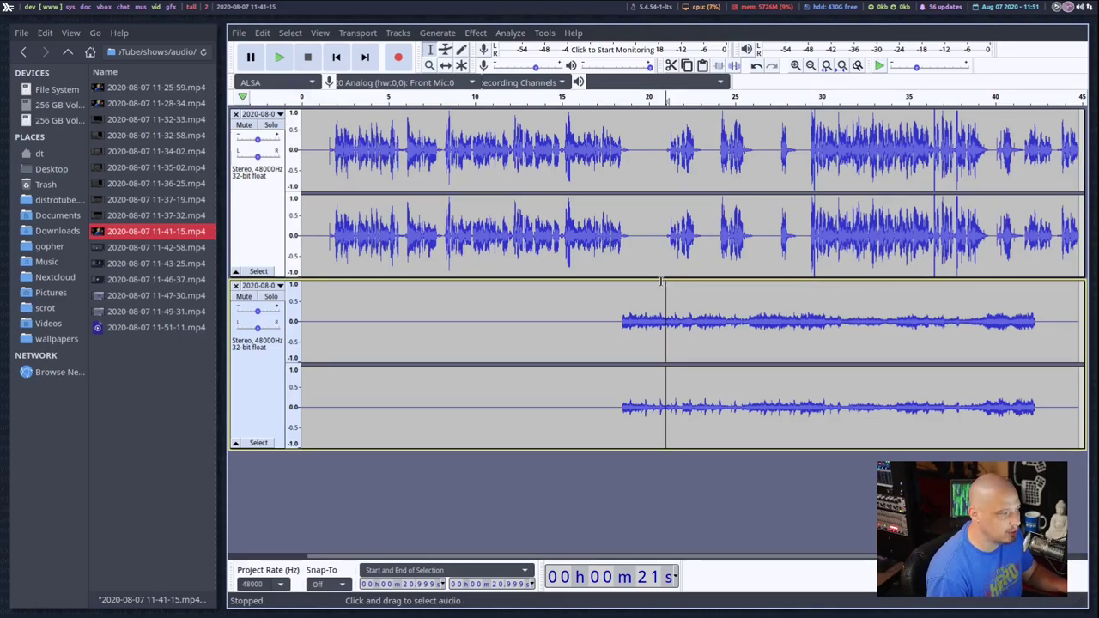
- Try the Amplify effect at 1.6 dB on the lower track's stretch from about 21.1 to 22.7 seconds and cancel it
drag(668, 283, 695, 368)
click(476, 33)
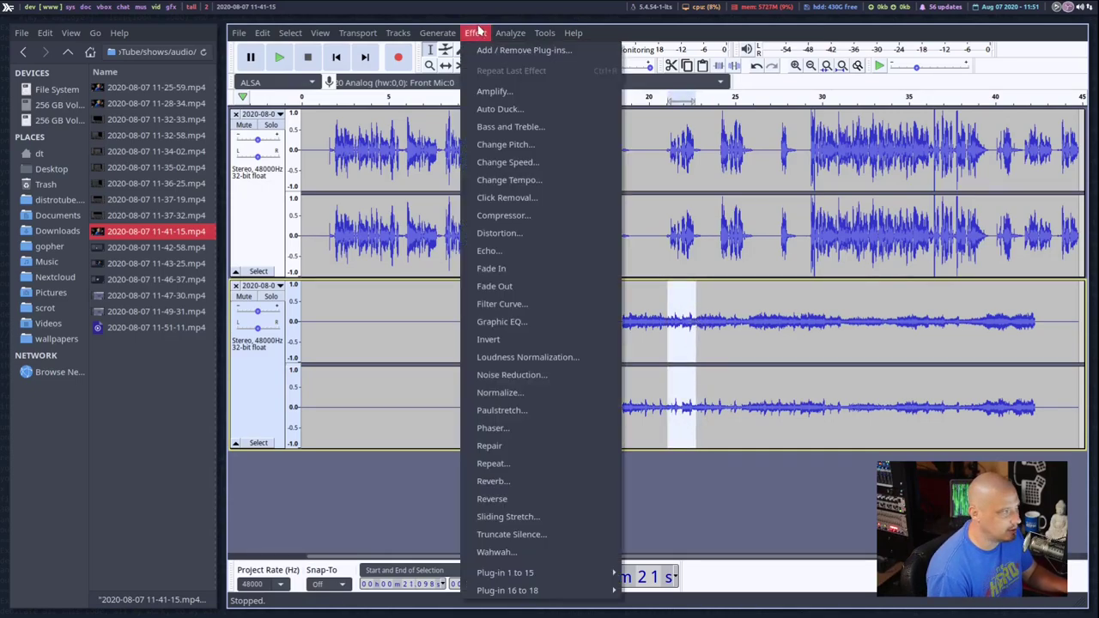
click(564, 85)
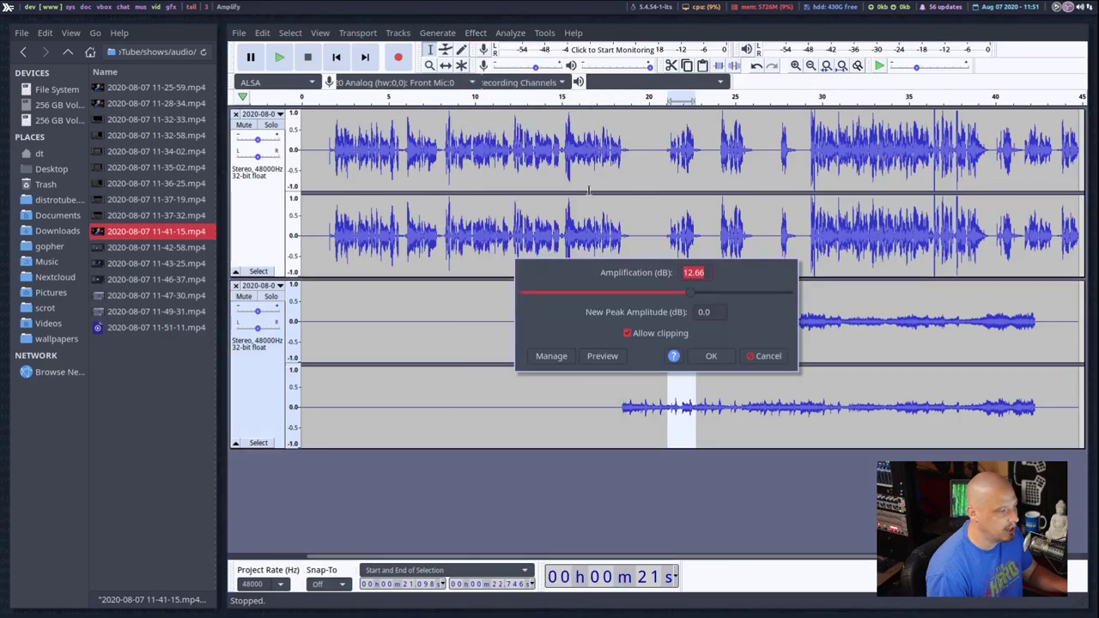
drag(689, 293, 660, 298)
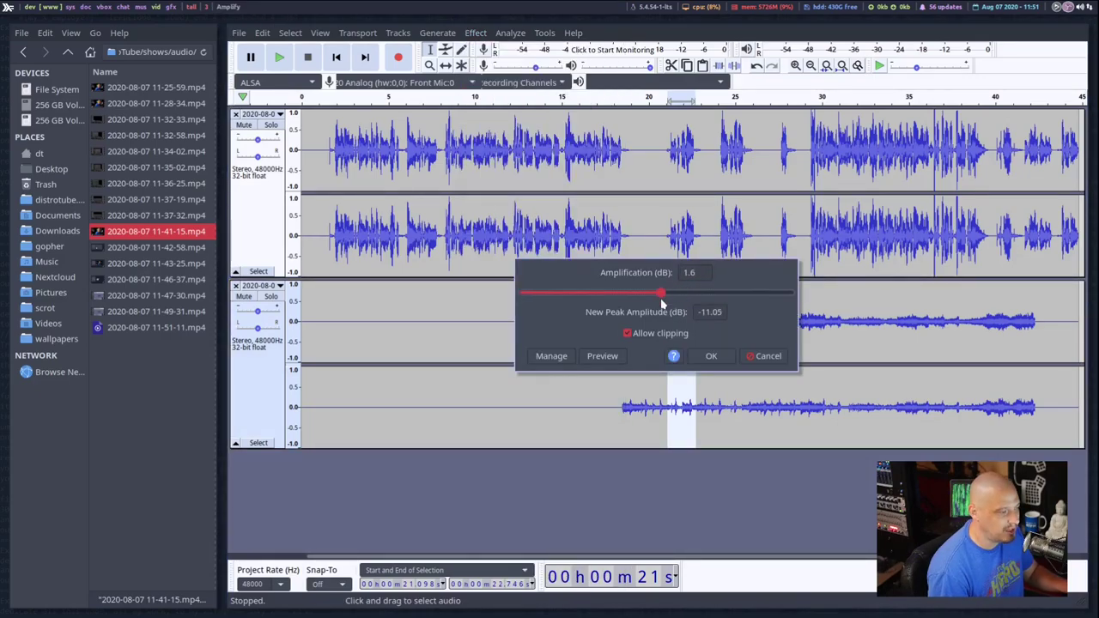
click(767, 355)
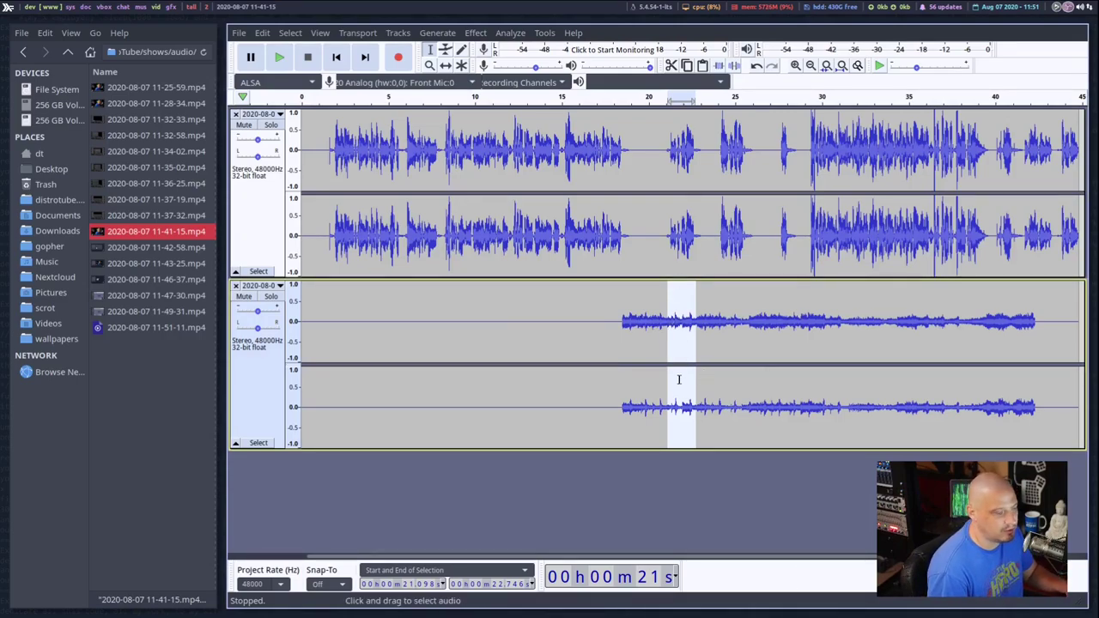
- Select about 20.9 to 23.1 seconds in the upper track and look over the available effects without applying any
drag(664, 168, 698, 171)
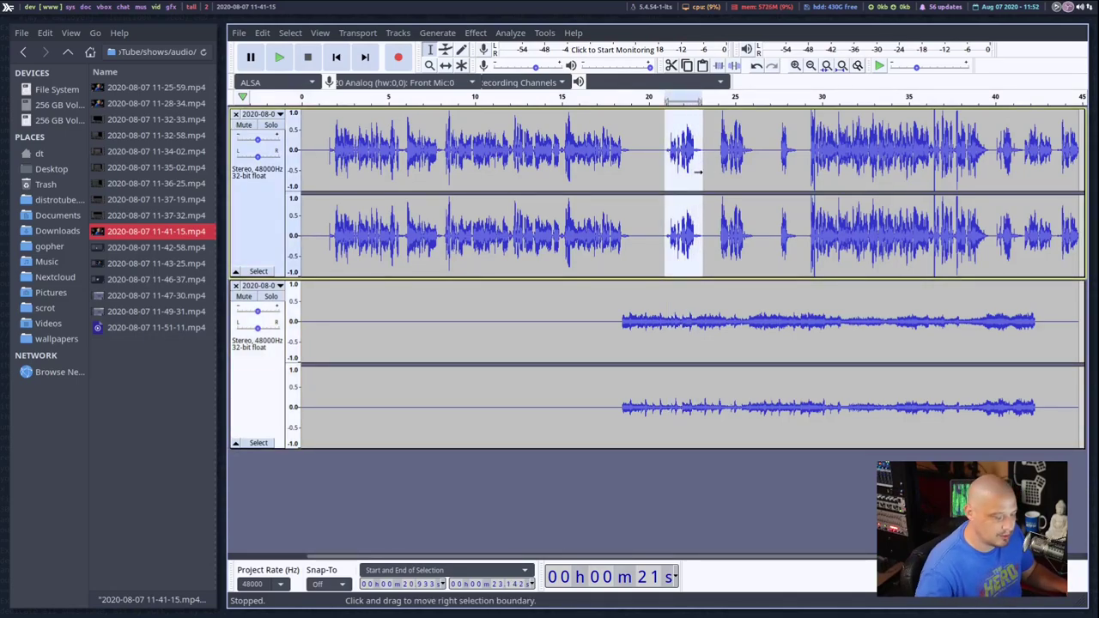
click(475, 33)
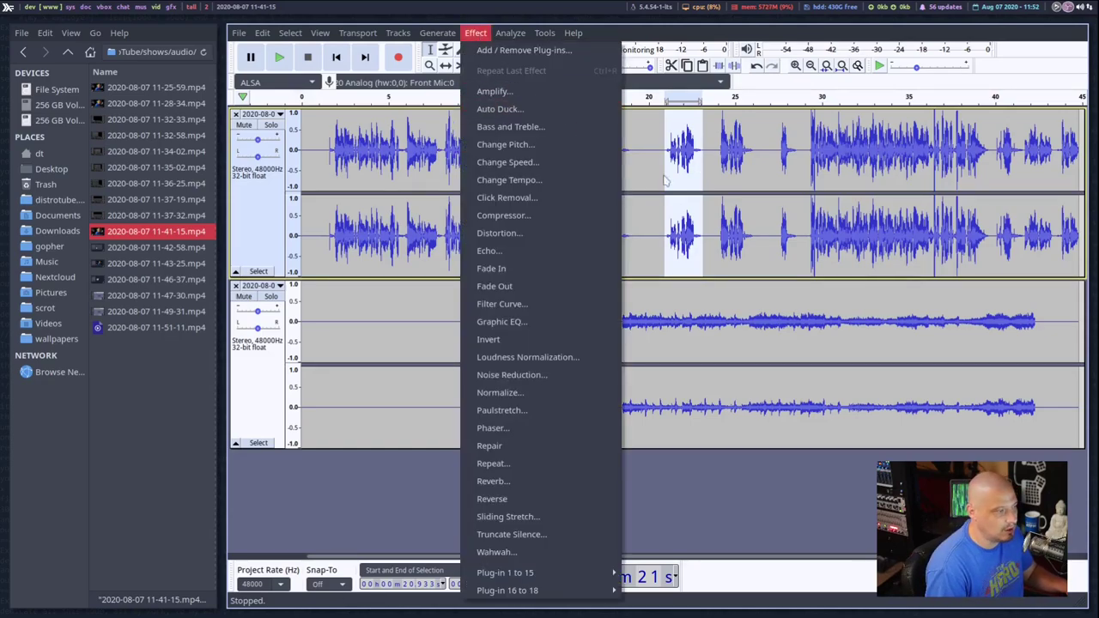
click(702, 228)
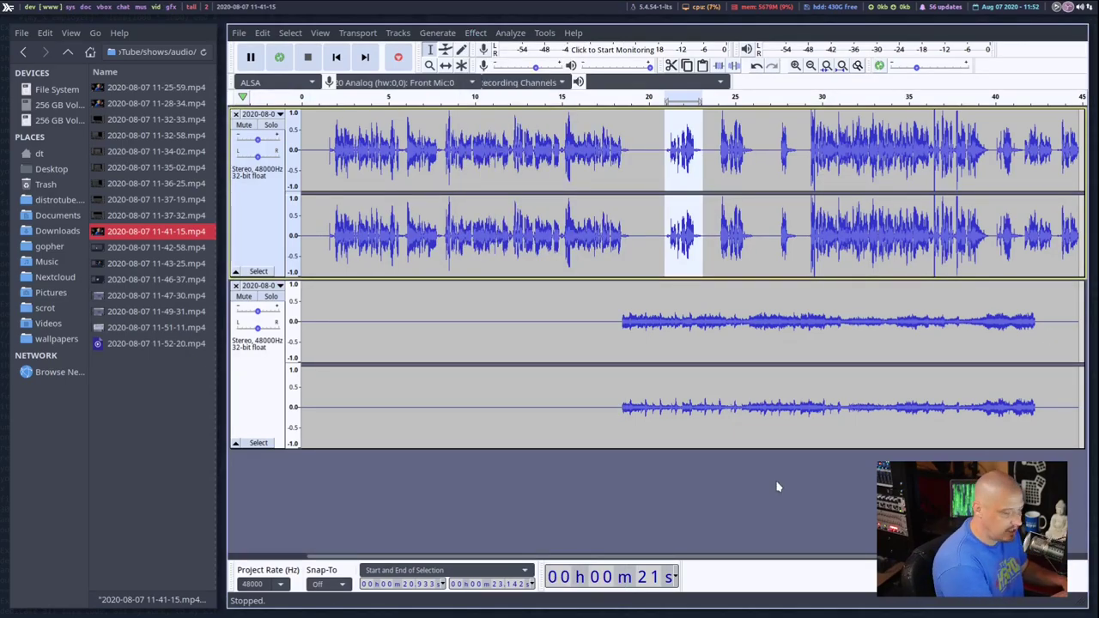
- Close the Audacity project without saving it
key(ctrl+w)
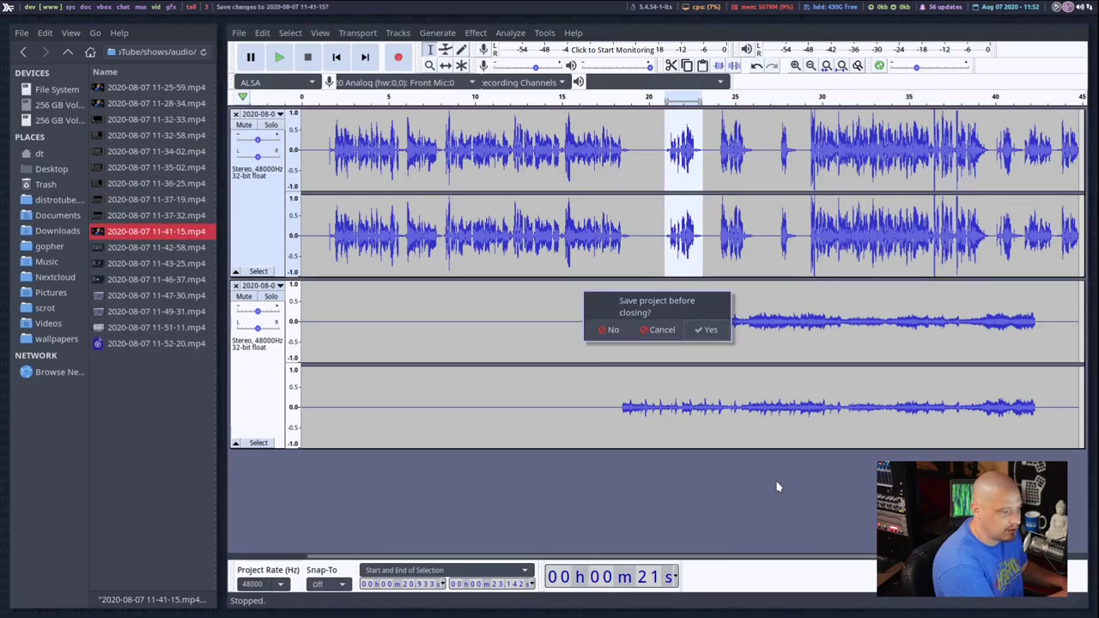
click(607, 333)
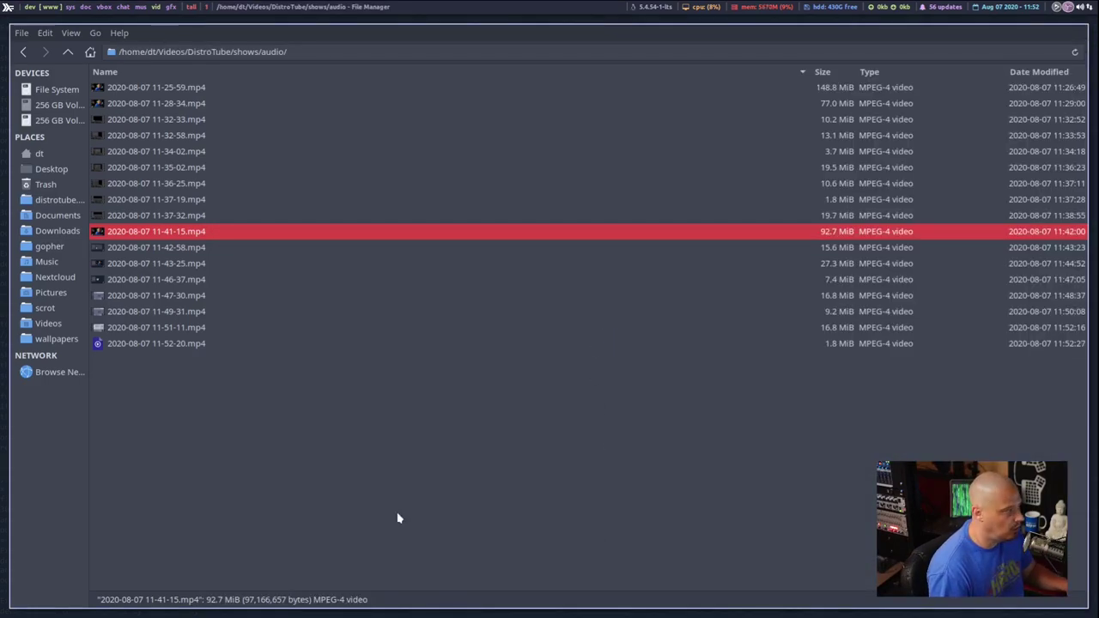
key(super+shift+Return)
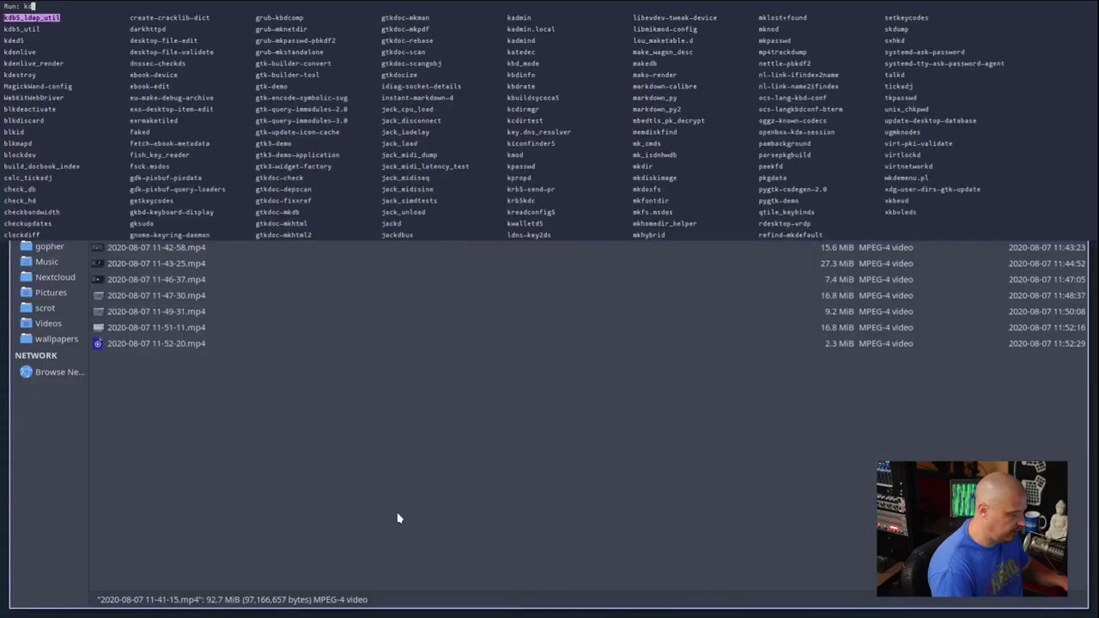
key(Escape)
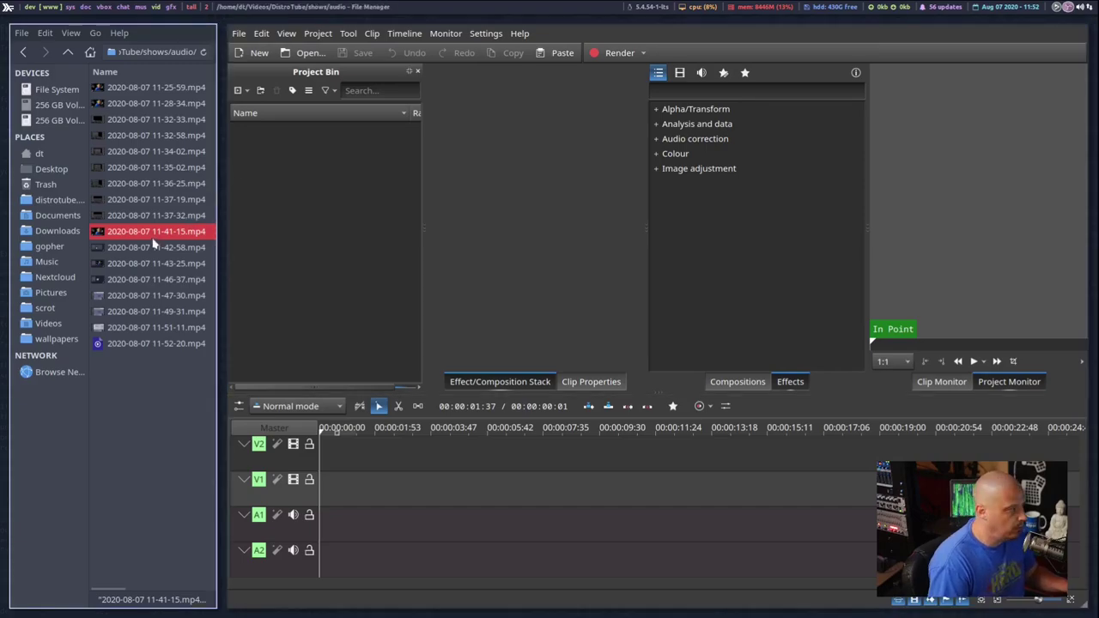
drag(147, 229, 371, 222)
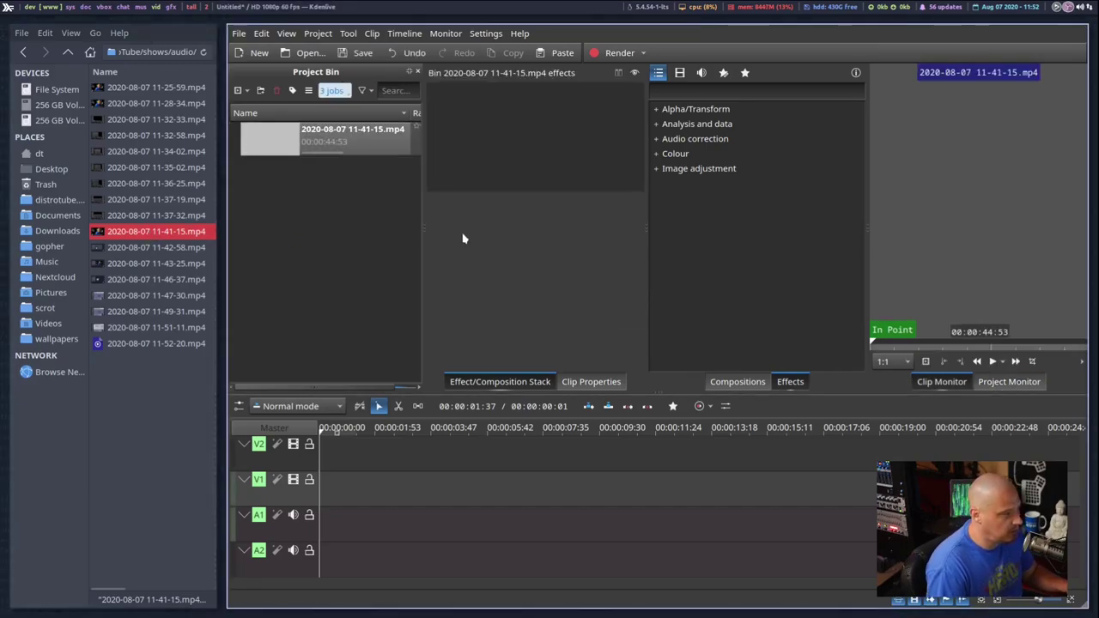
drag(320, 142, 323, 514)
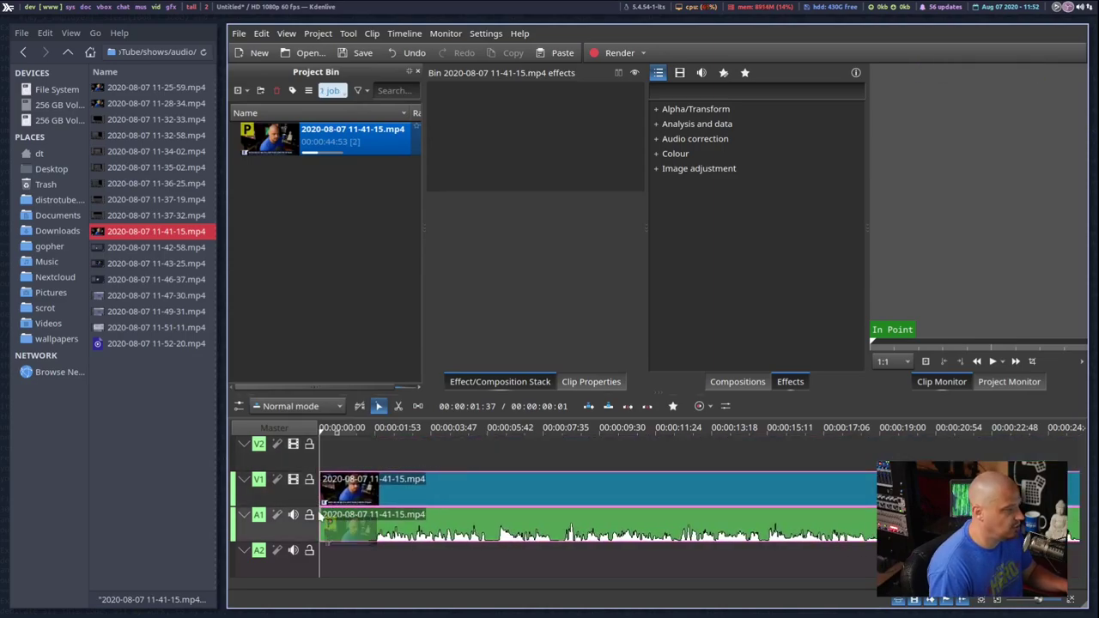
- Set the timeline clip's audio stream to 2: Stereo 48kHz aac
click(368, 530)
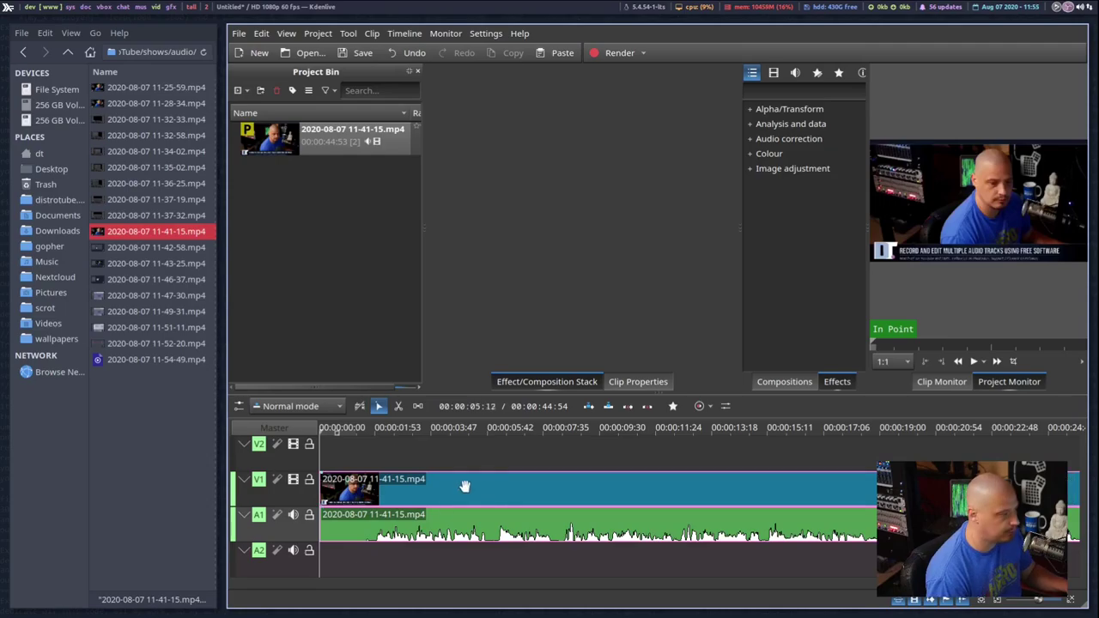
click(408, 528)
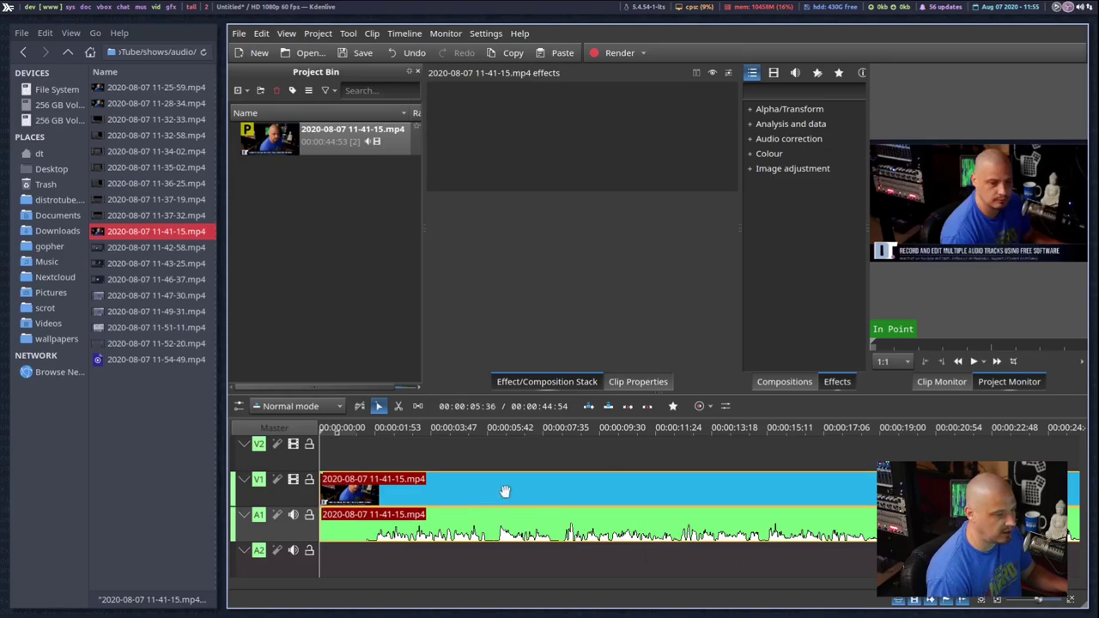
click(632, 381)
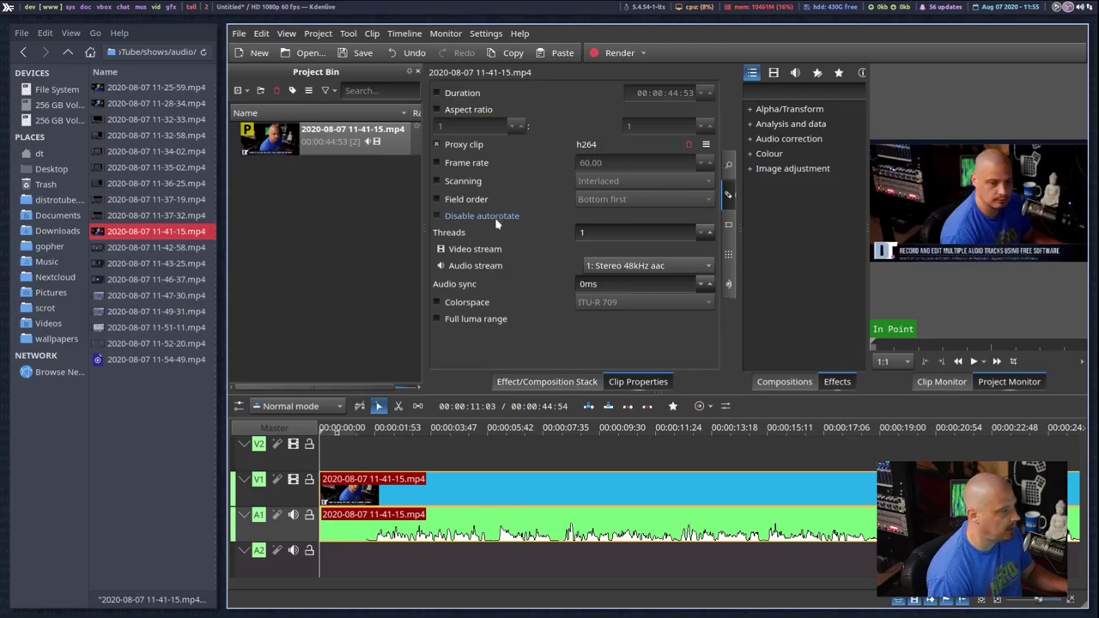
click(711, 270)
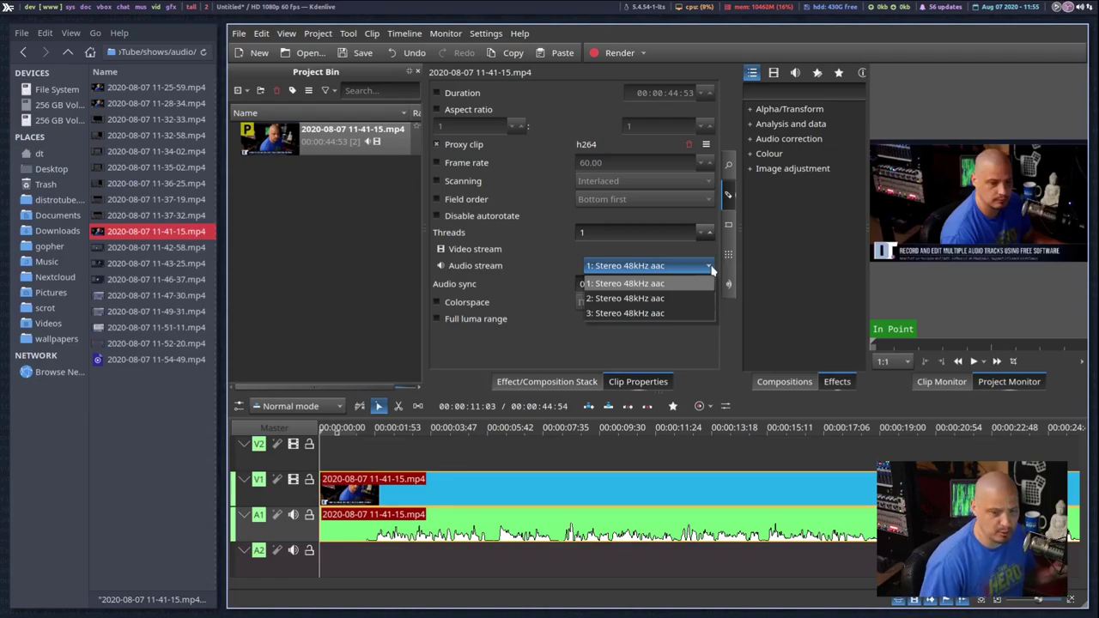
click(660, 300)
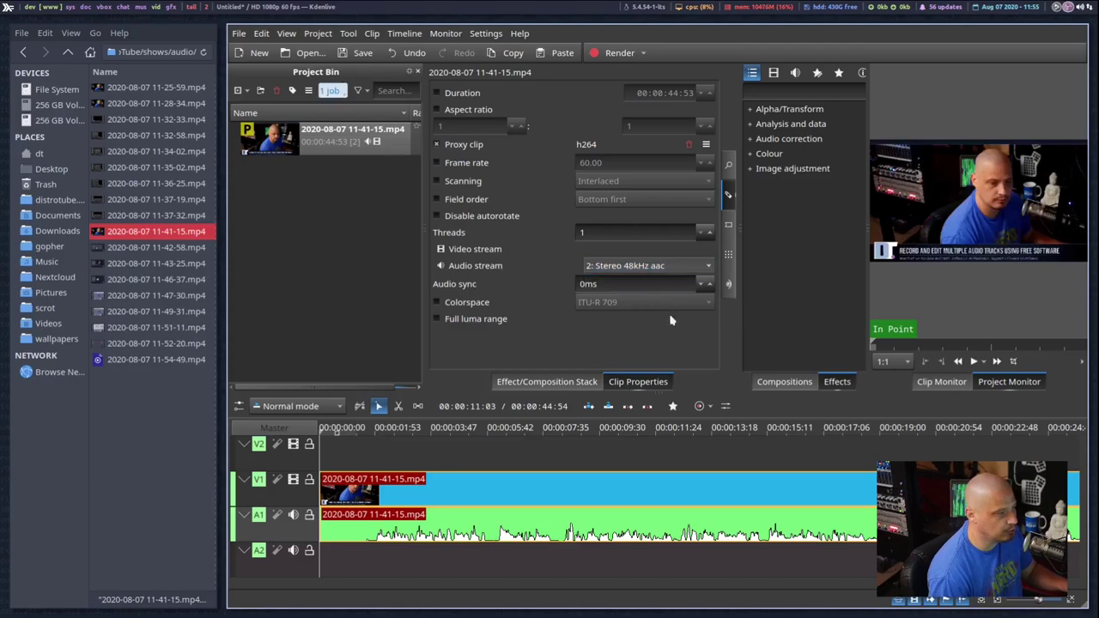
- Play back the clip and the timeline from about 16 seconds to listen to audio stream 2, then stop playback
click(805, 455)
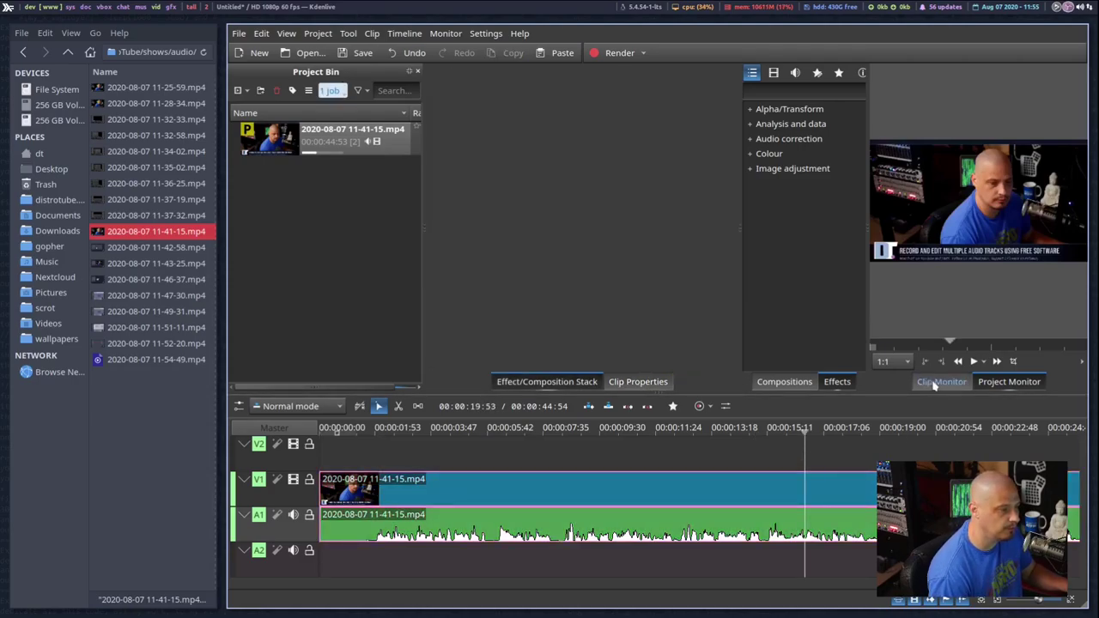
click(972, 361)
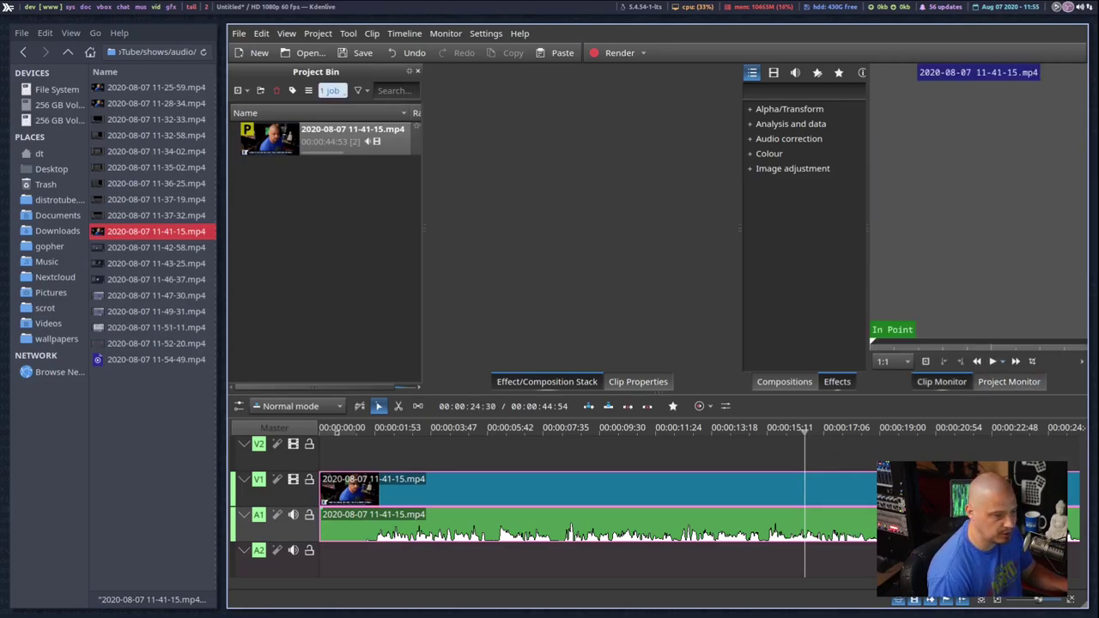
click(993, 361)
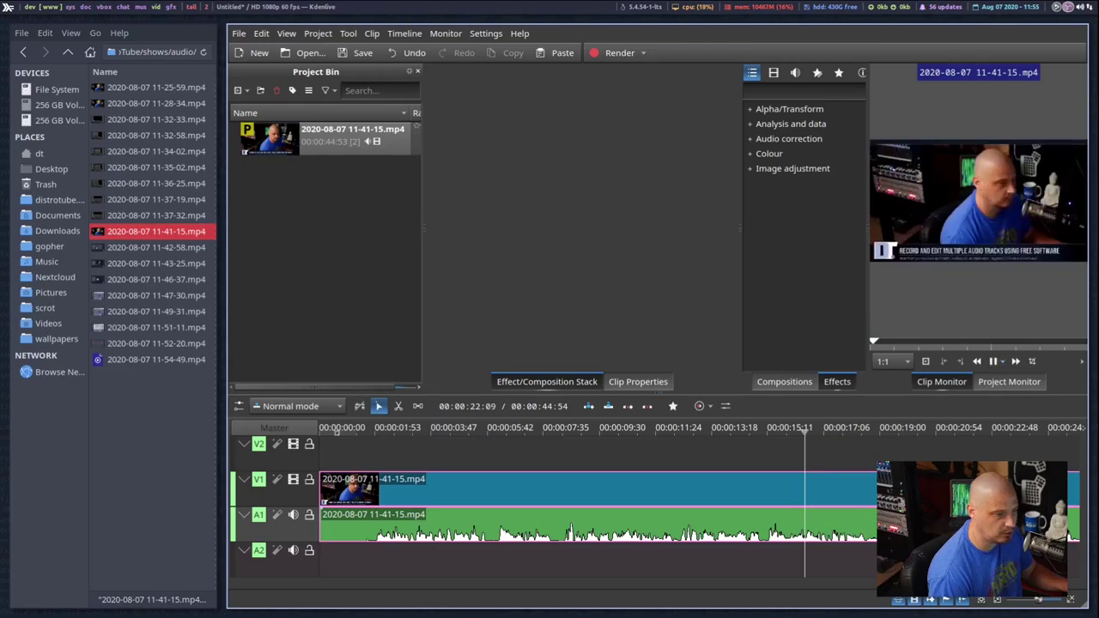
key(space)
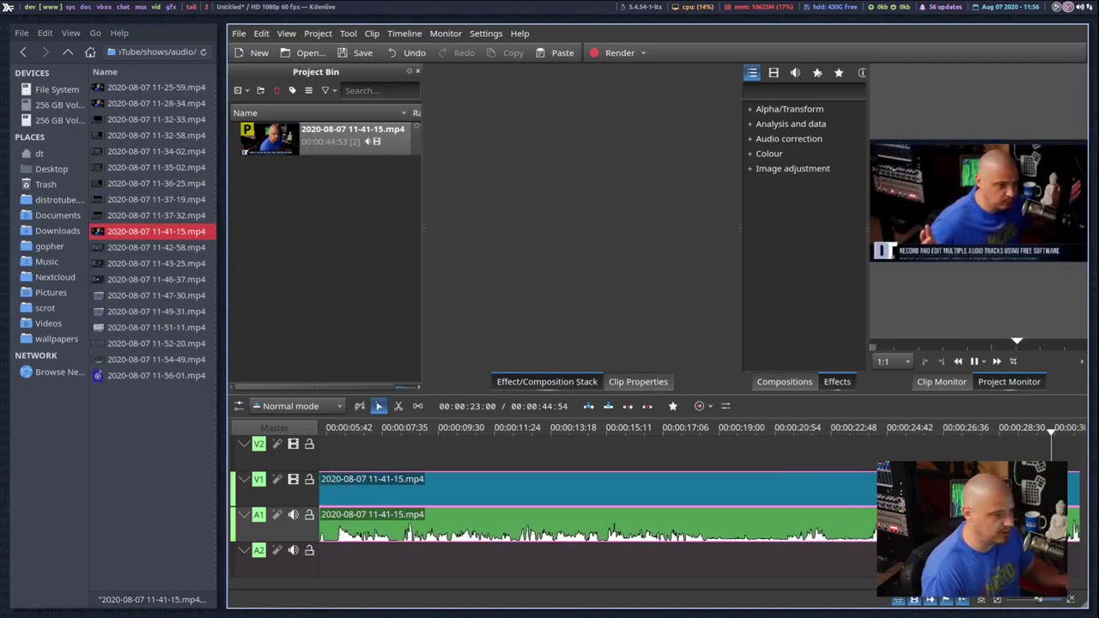
click(973, 360)
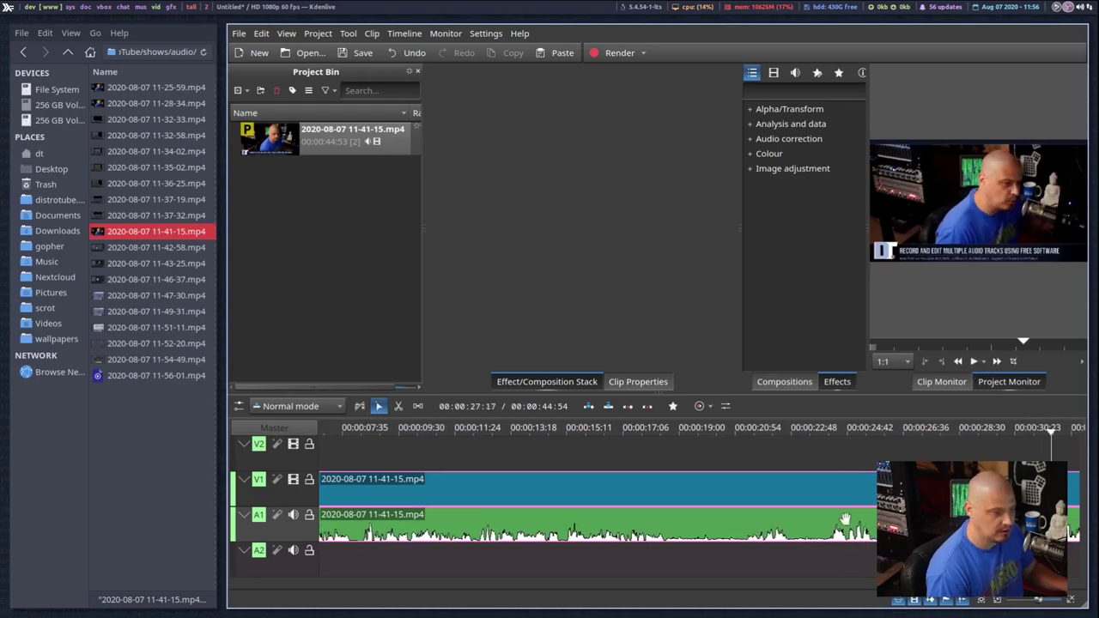
- Set the timeline clip's audio stream to 3: Stereo 48kHz aac
click(626, 473)
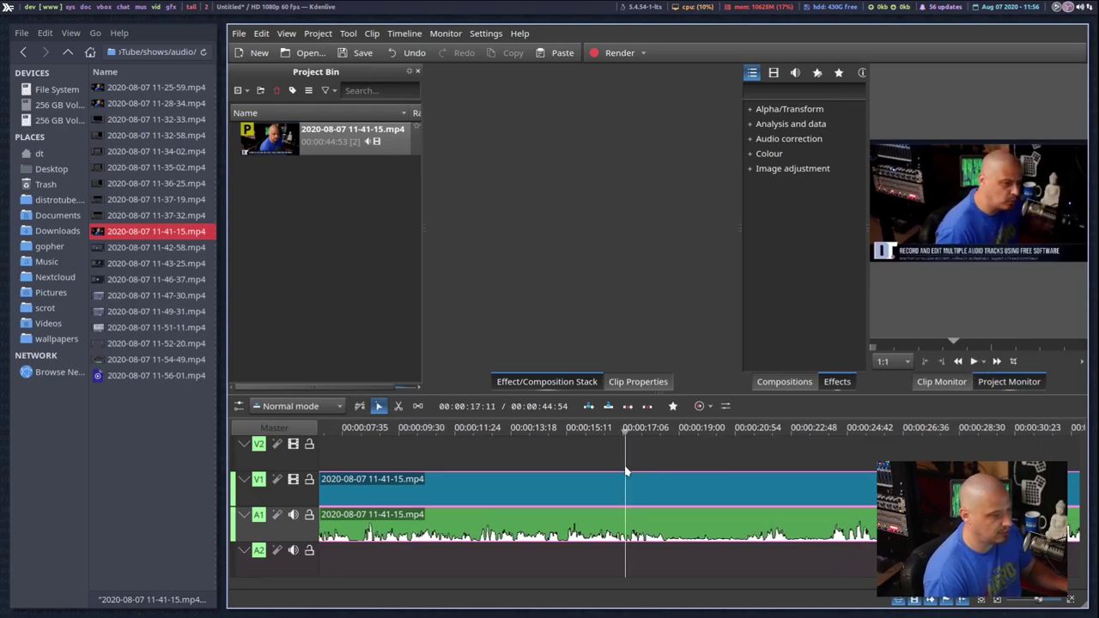
click(666, 536)
click(638, 382)
click(648, 267)
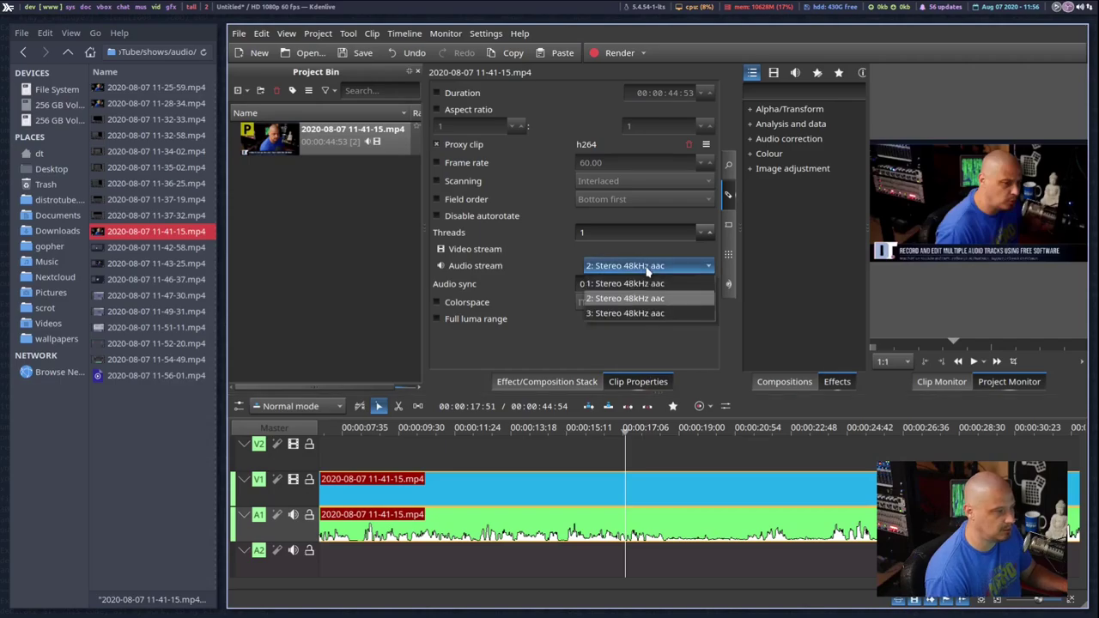
click(650, 312)
- Play the timeline from about 16 seconds to listen to audio stream 3, and pause at about 27 seconds
click(601, 465)
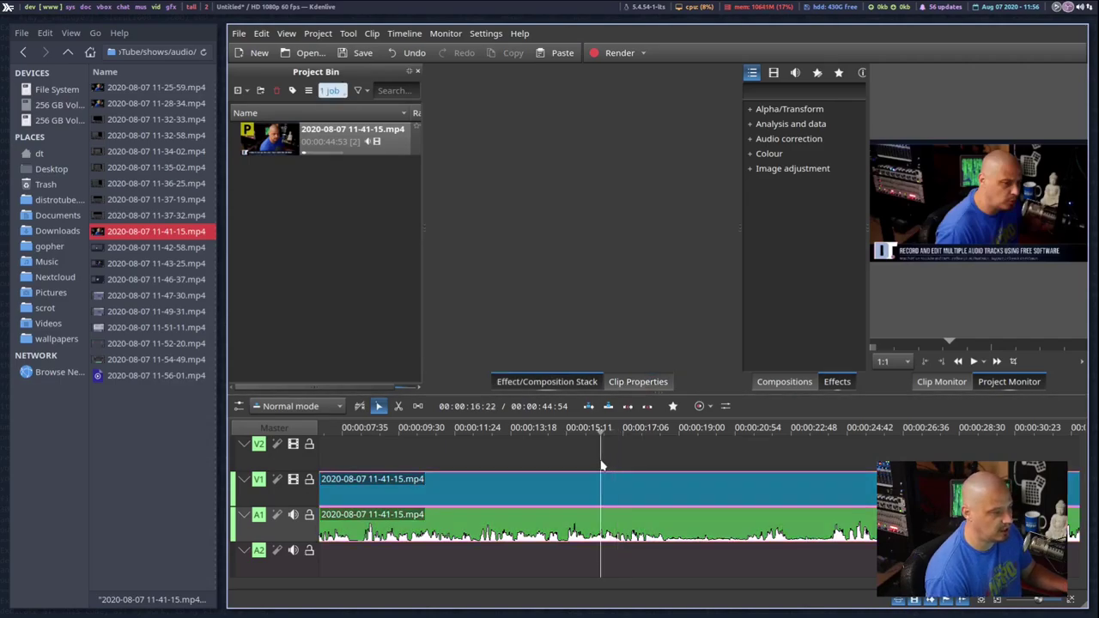
click(970, 361)
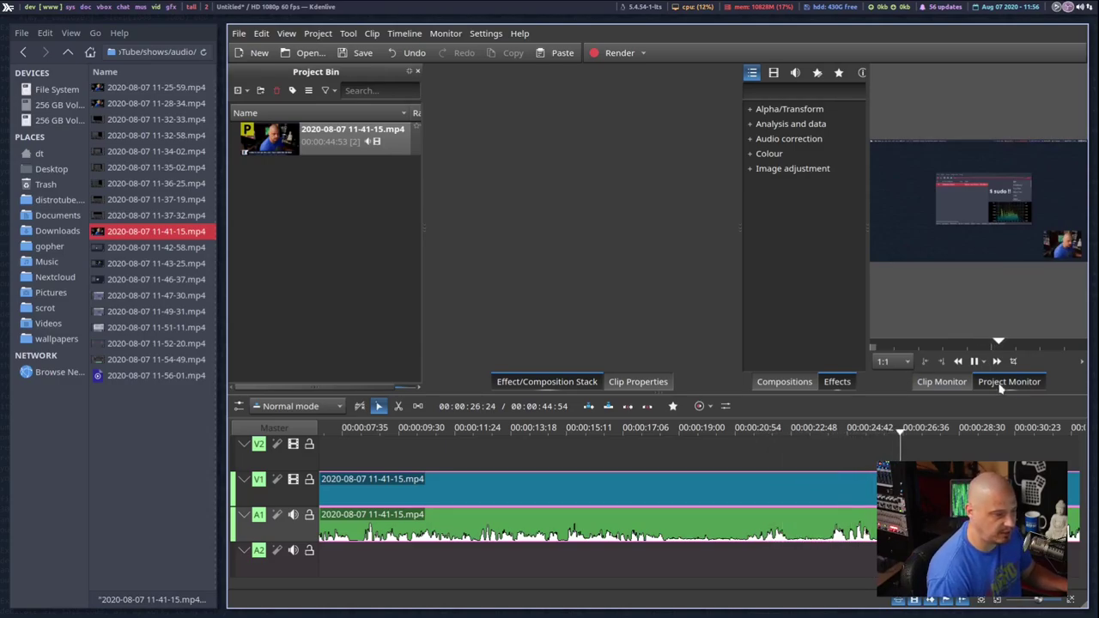
click(974, 361)
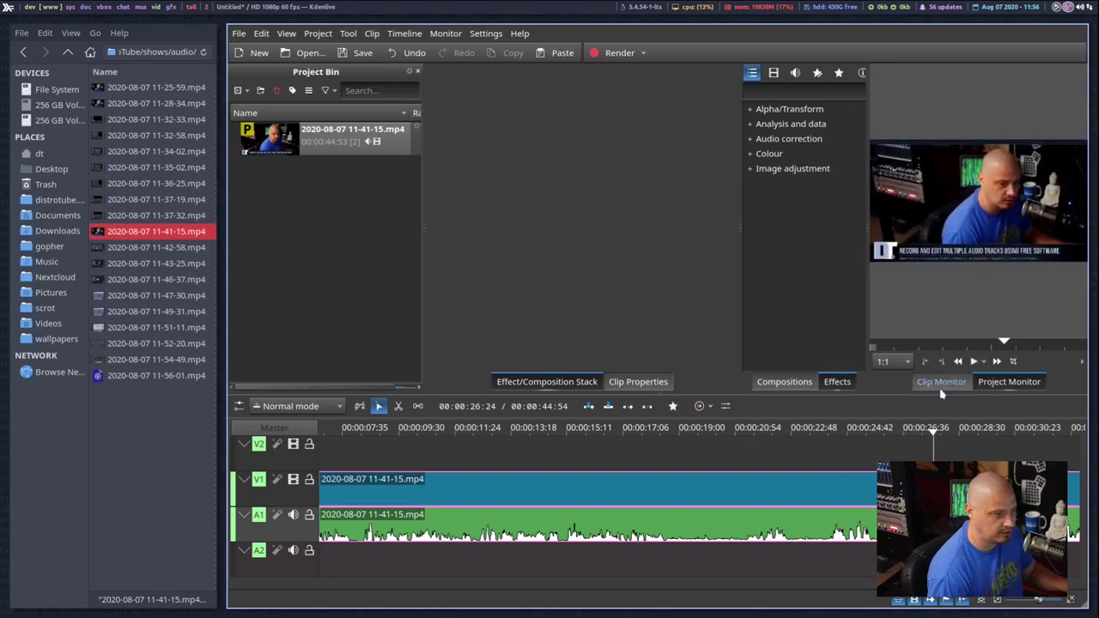
- Set the timeline clip's audio stream back to 1: Stereo 48kHz aac
click(506, 528)
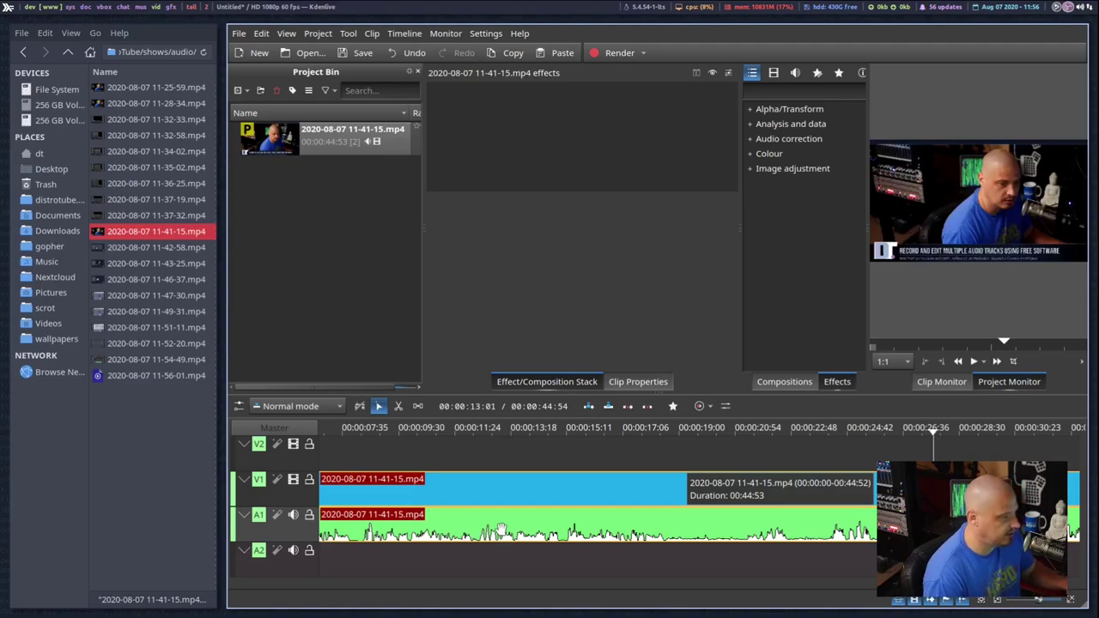
click(661, 380)
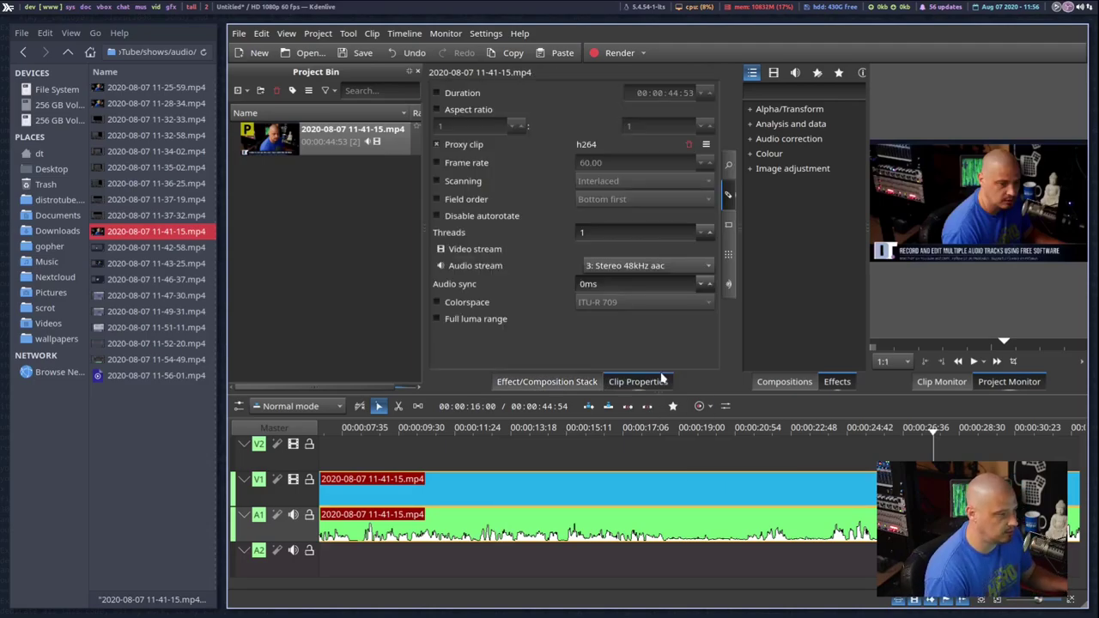
click(646, 267)
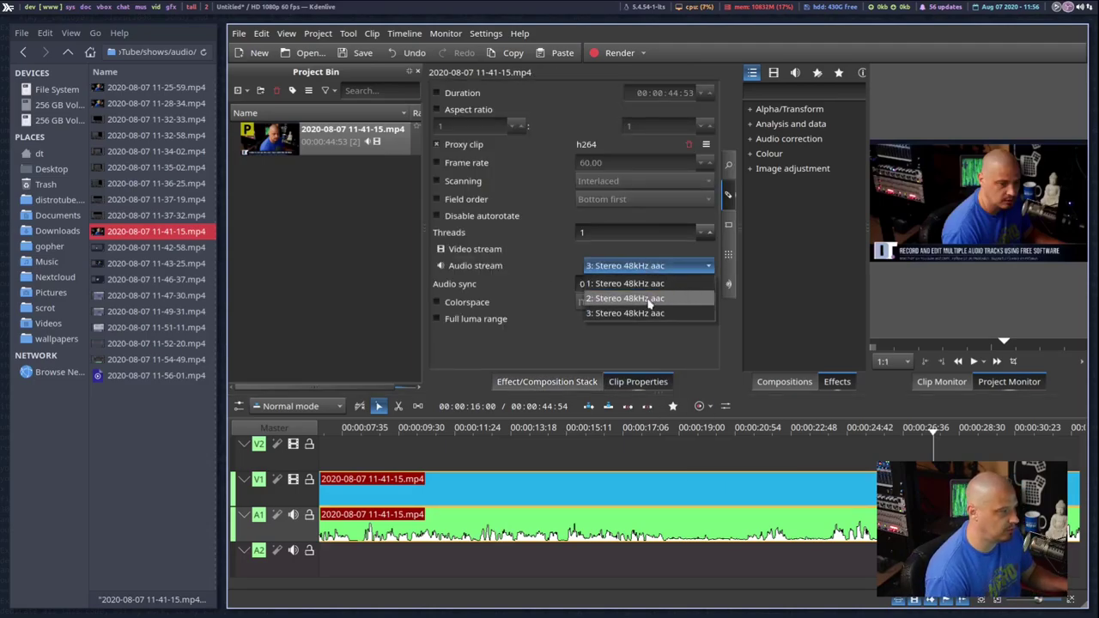
click(635, 283)
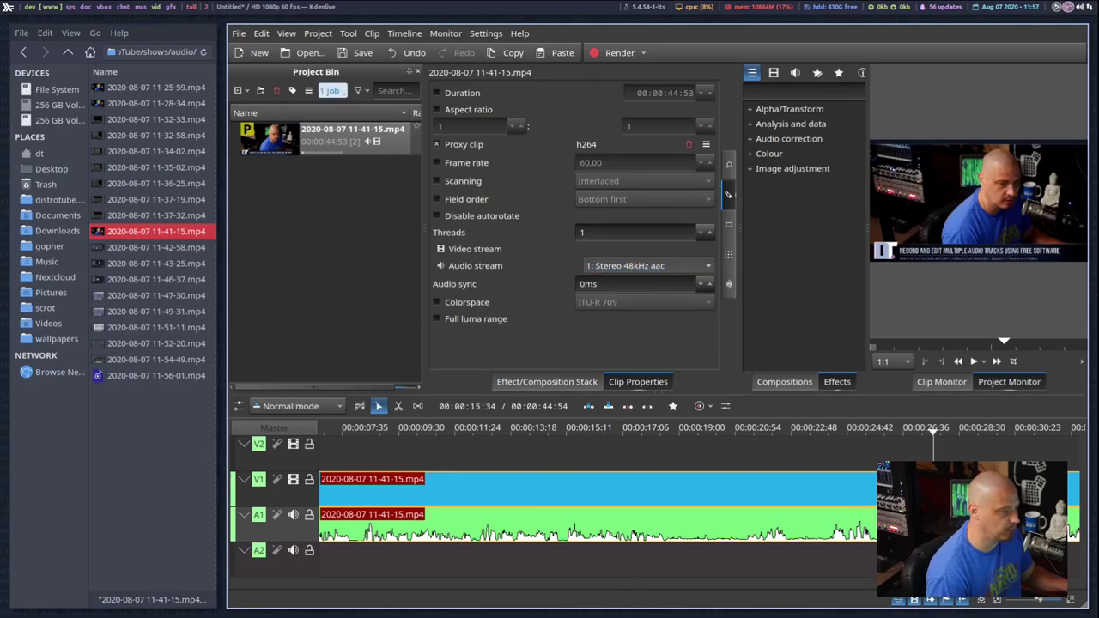